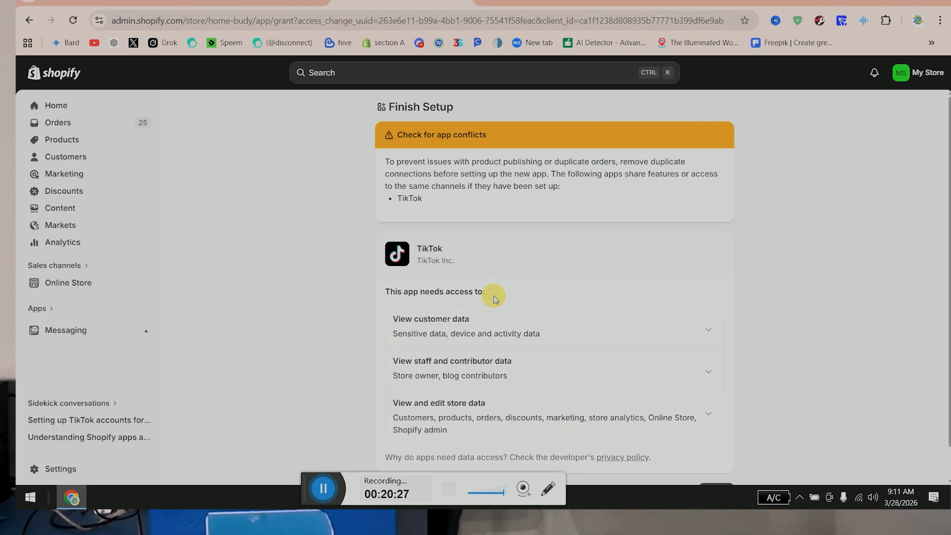
Install the TikTok app in the store and continue its TikTok Ads setup.
left_click(718, 380)
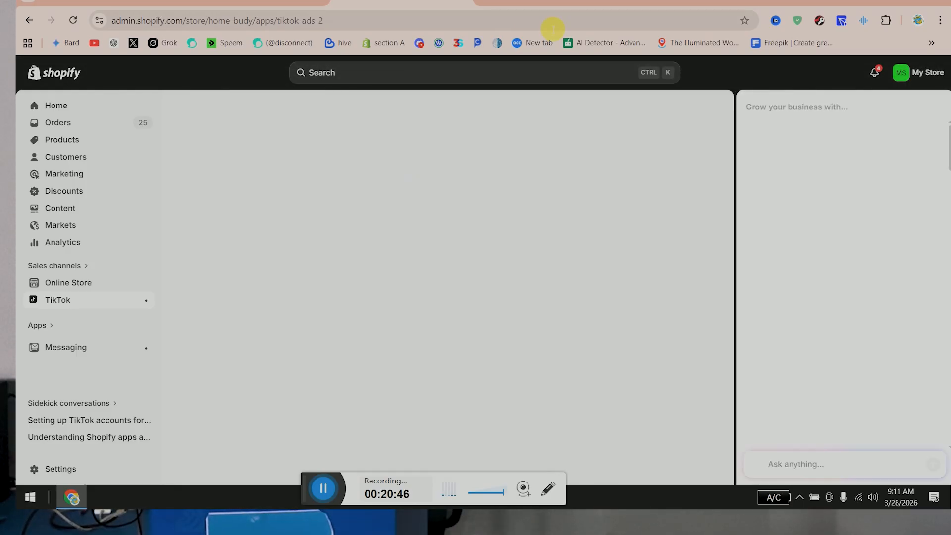
left_click_drag(548, 7, 702, 16)
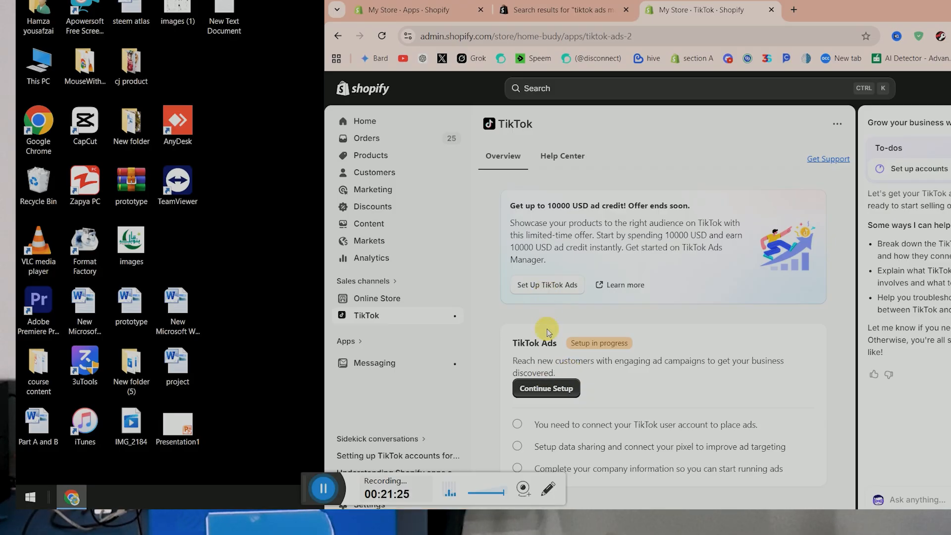
left_click(545, 394)
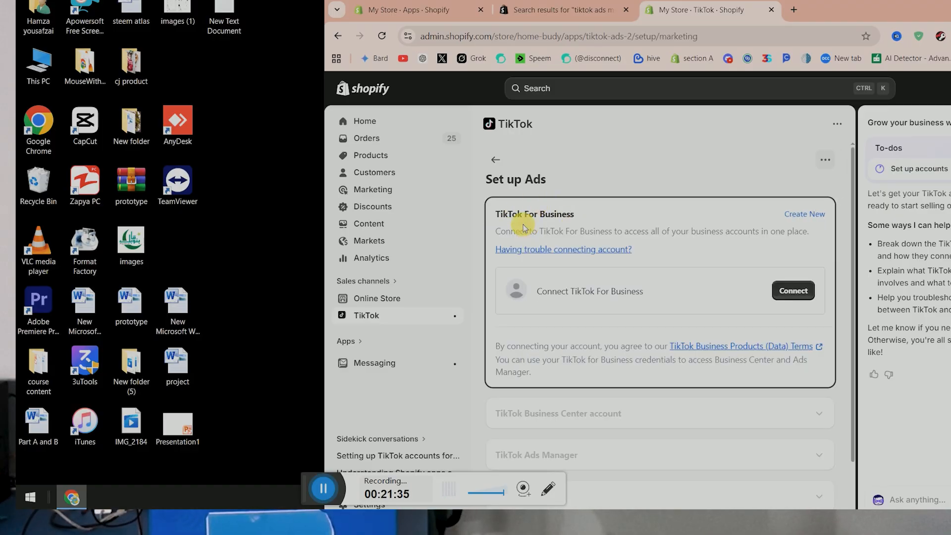
left_click(803, 215)
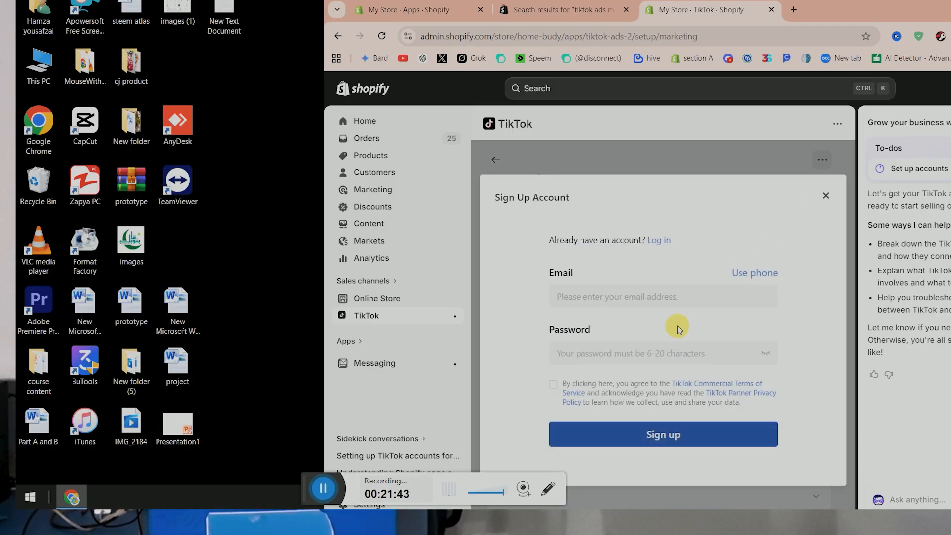
left_click(651, 292)
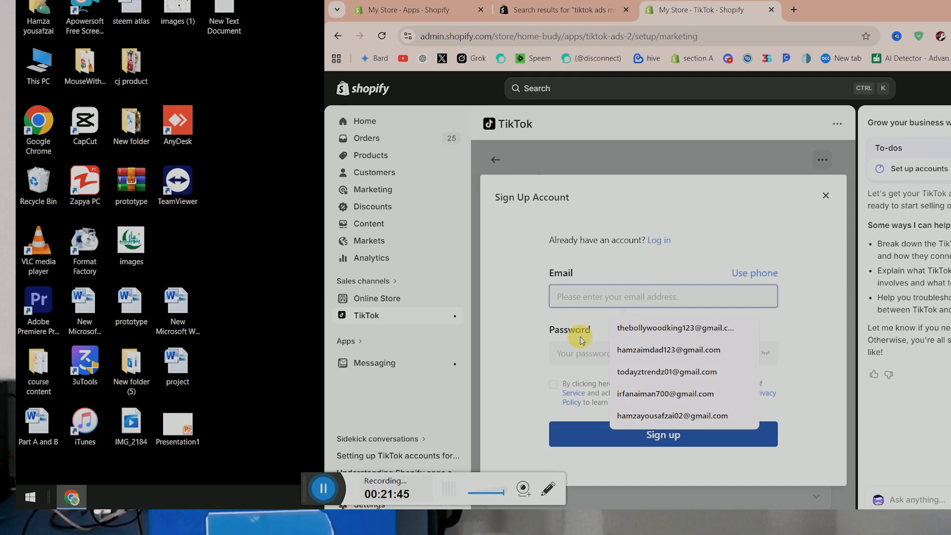
left_click(567, 357)
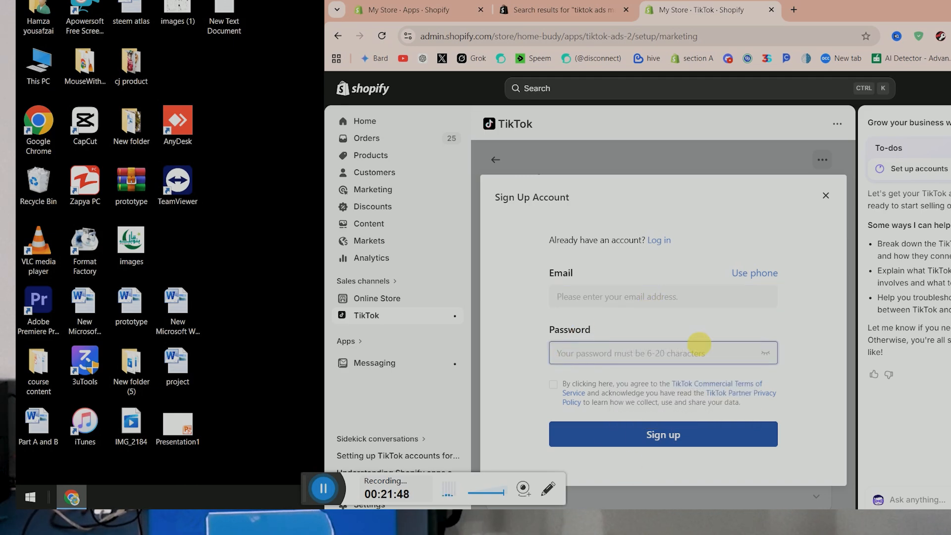
left_click(824, 196)
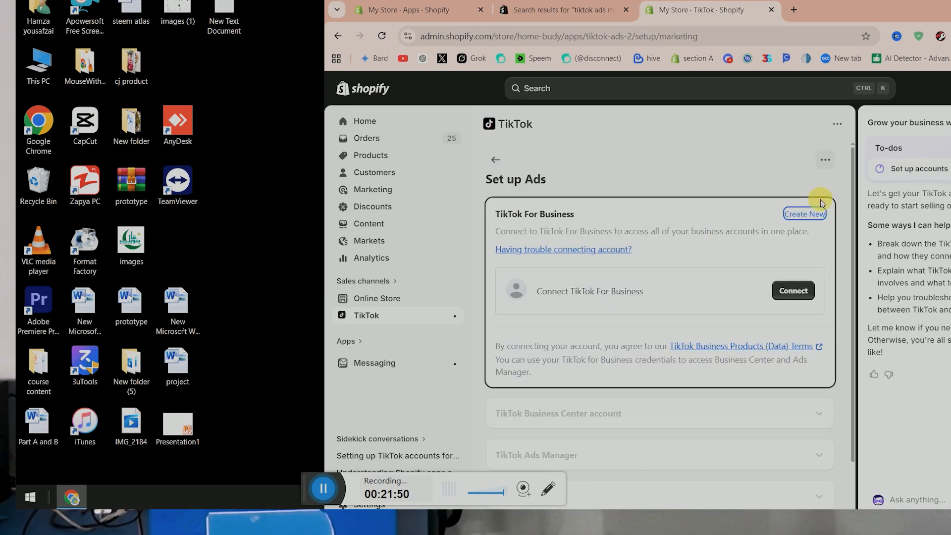
Connect the existing TikTok For Business, TikTok Business Center and TikTok Ads Manager accounts to the store.
left_click(798, 292)
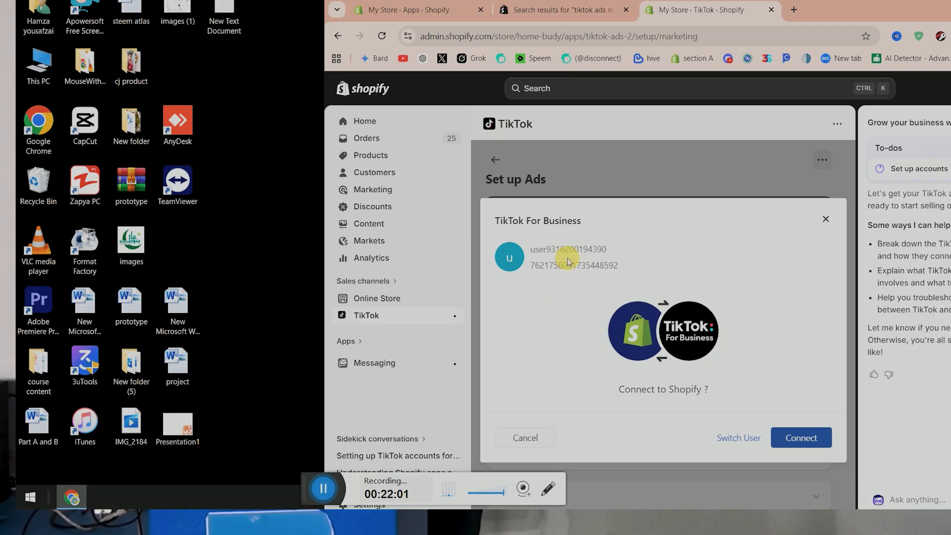
left_click(798, 435)
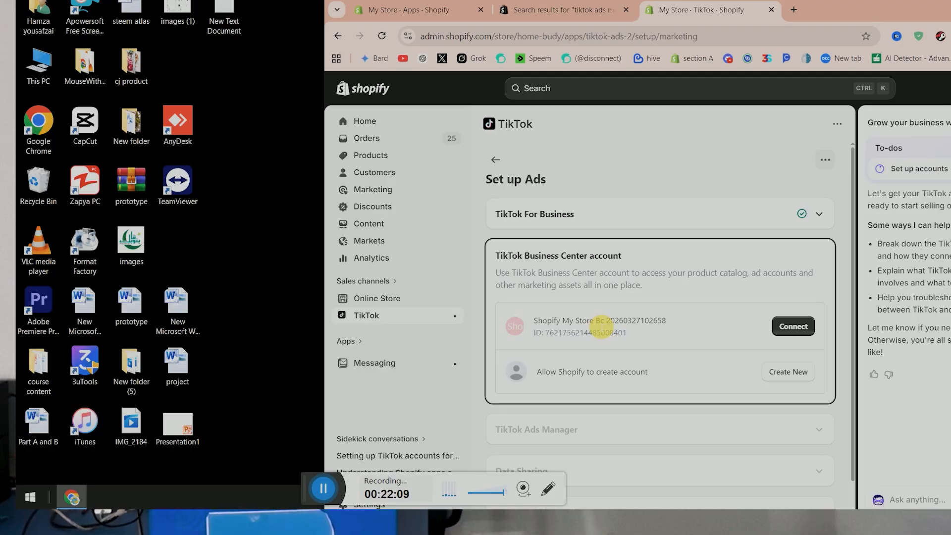
left_click(782, 326)
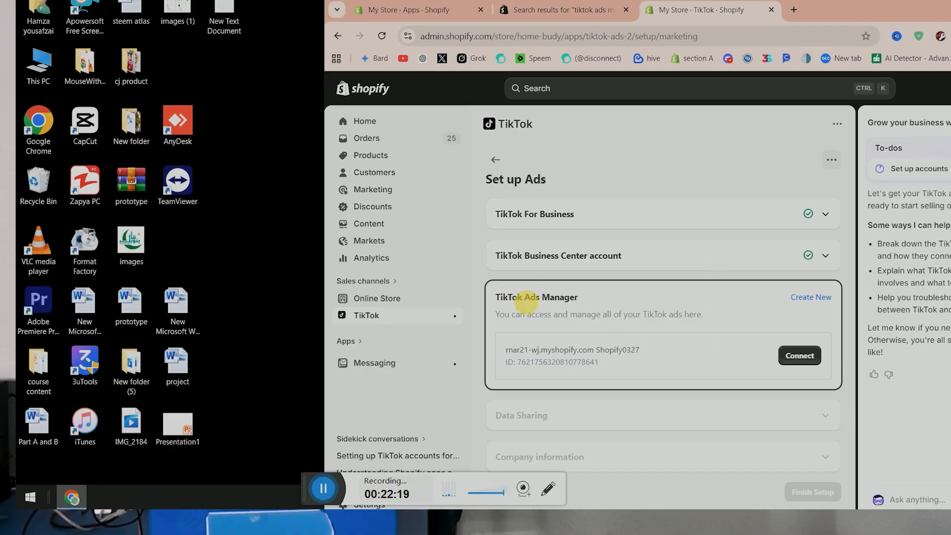
left_click_drag(512, 297, 555, 297)
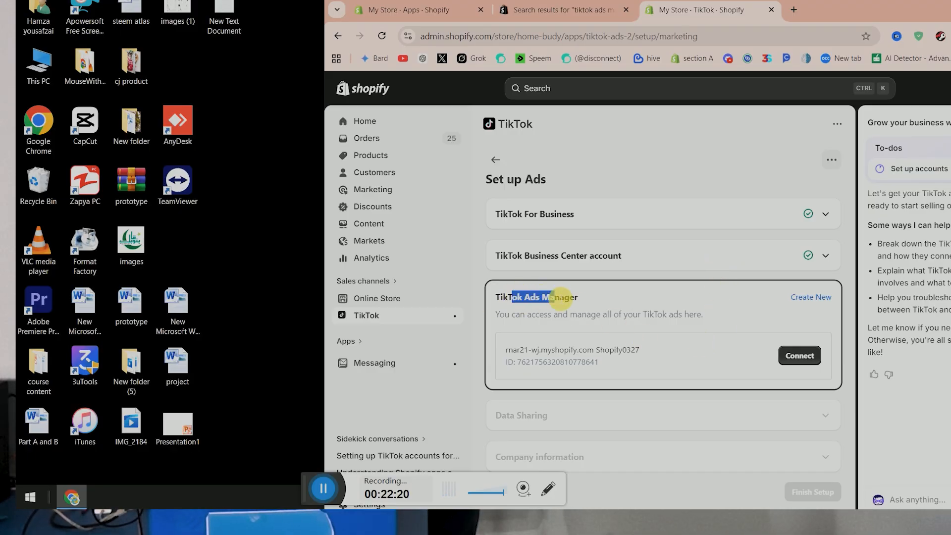
left_click(798, 356)
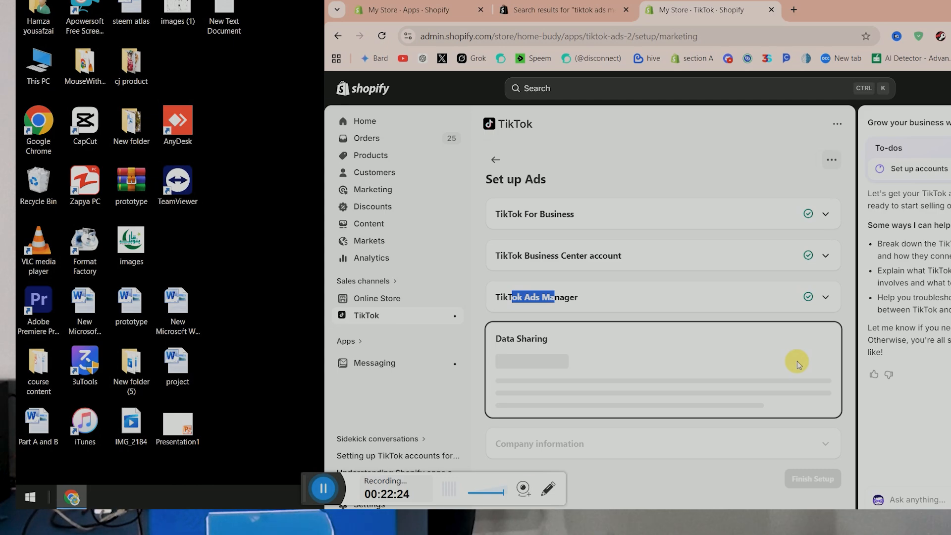
Confirm Maximum data sharing with the preselected TikTok pixel and finish the ads setup.
scroll(796, 361, "down", 8)
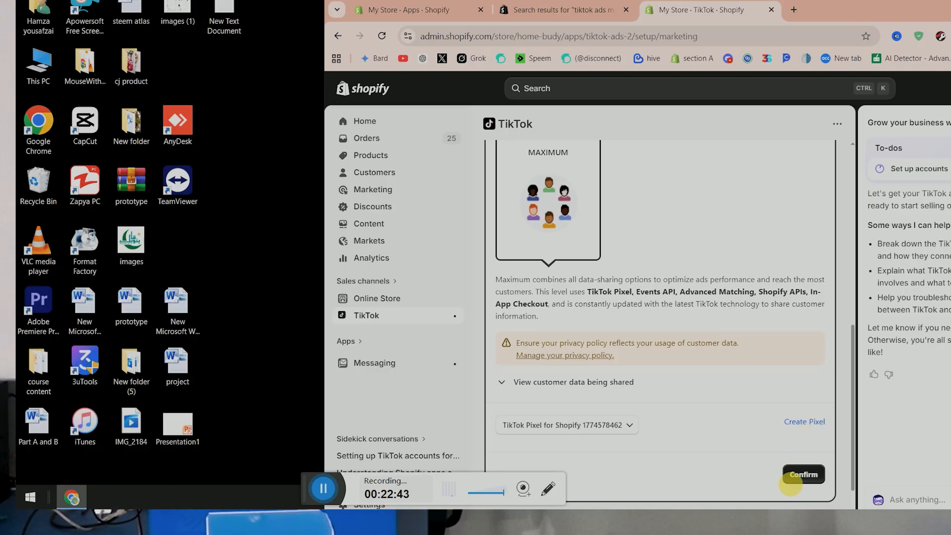
left_click(794, 477)
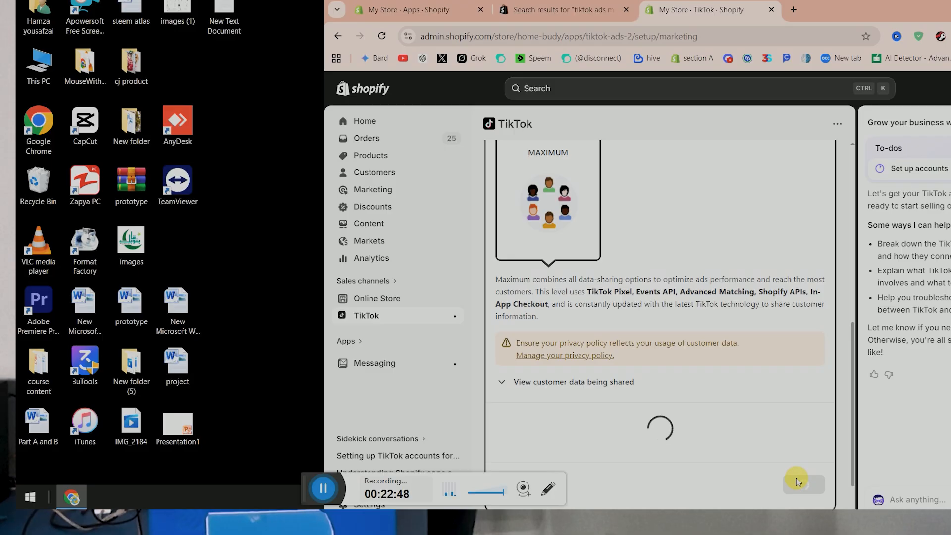
left_click(811, 429)
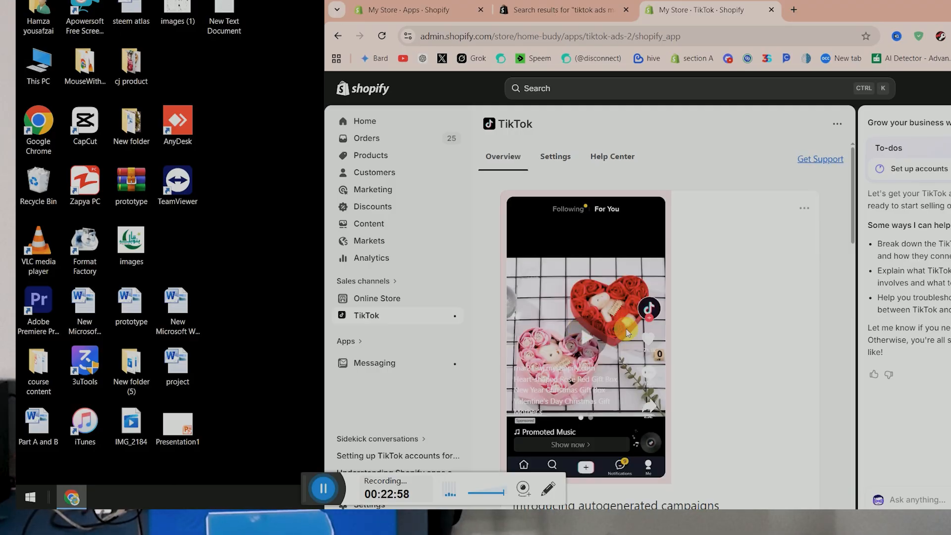
Preview the autogenerated campaign's ad video and review its campaign settings, daily budget and the product status on TikTok.
scroll(628, 332, "down", 2)
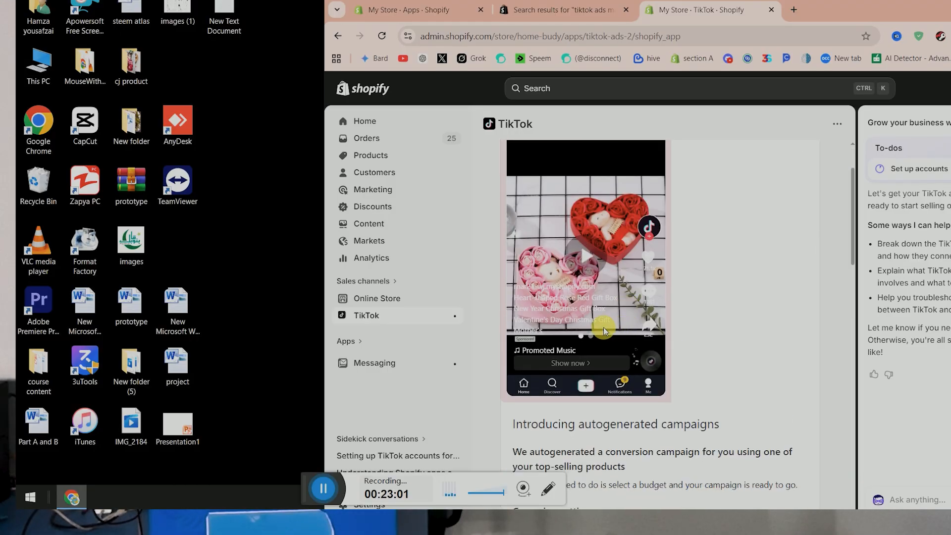
left_click(600, 258)
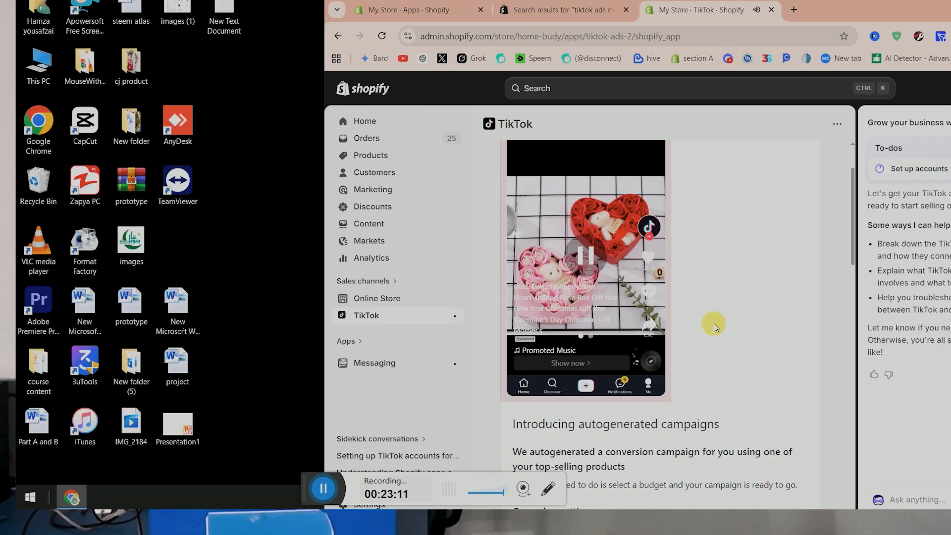
left_click(585, 258)
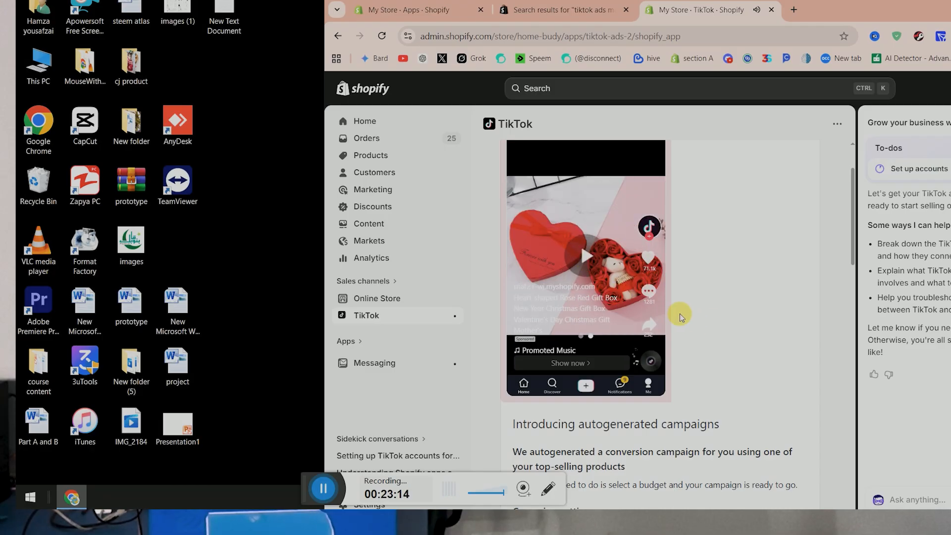
scroll(680, 315, "down", 15)
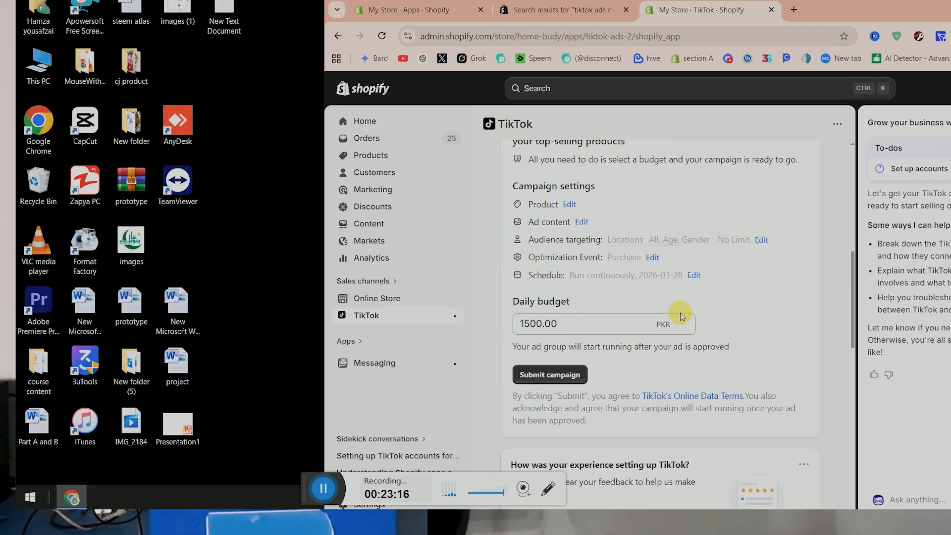
scroll(680, 314, "down", 5)
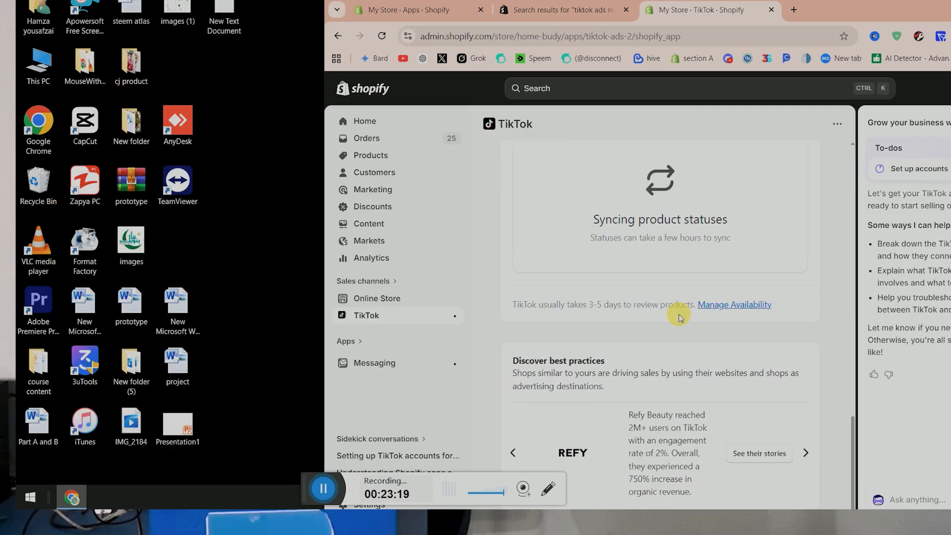
scroll(681, 316, "up", 2)
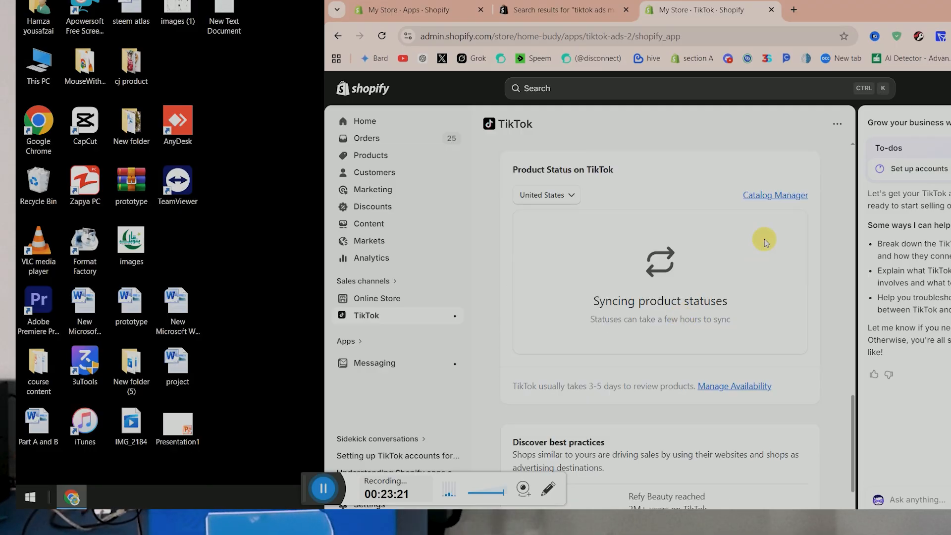
Open TikTok Catalog Manager and examine the synced catalog's products, overview and the list of catalogs.
left_click(775, 197)
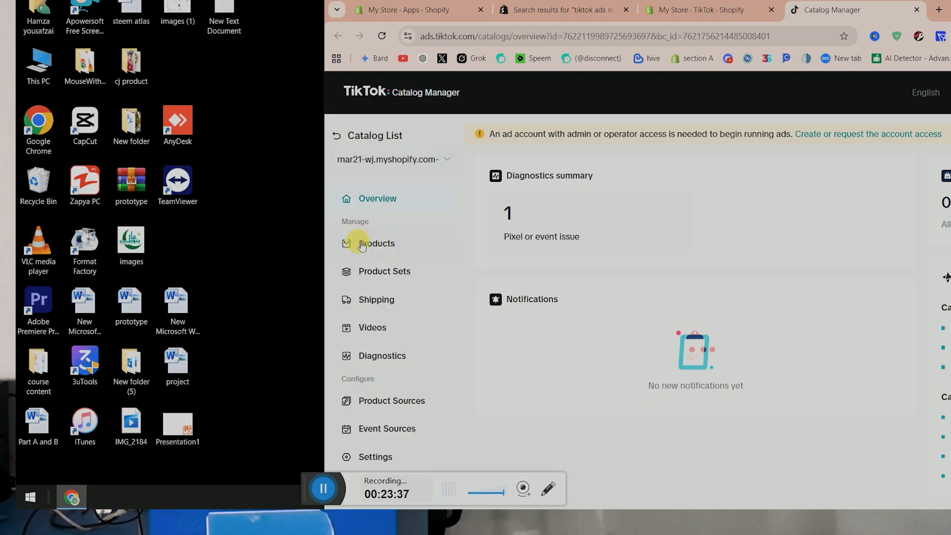
left_click(362, 245)
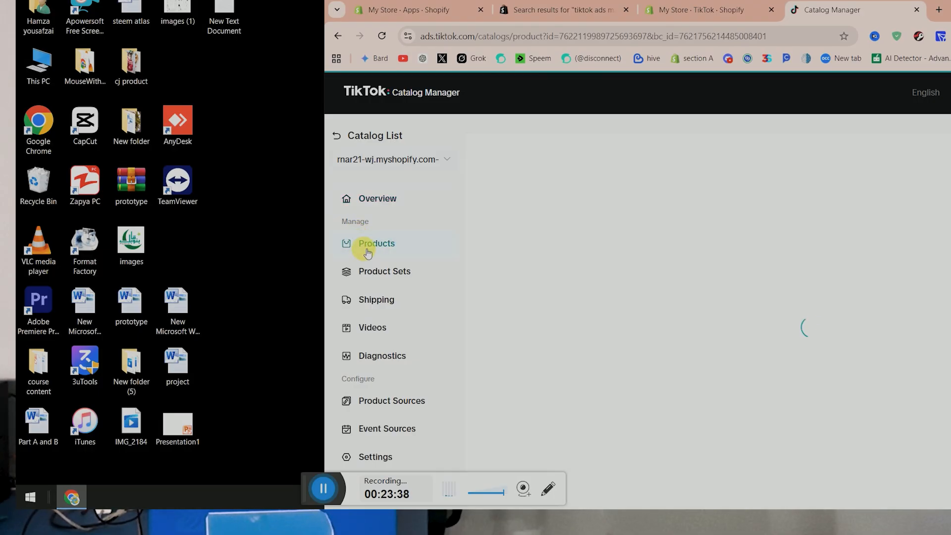
double_click(947, 14)
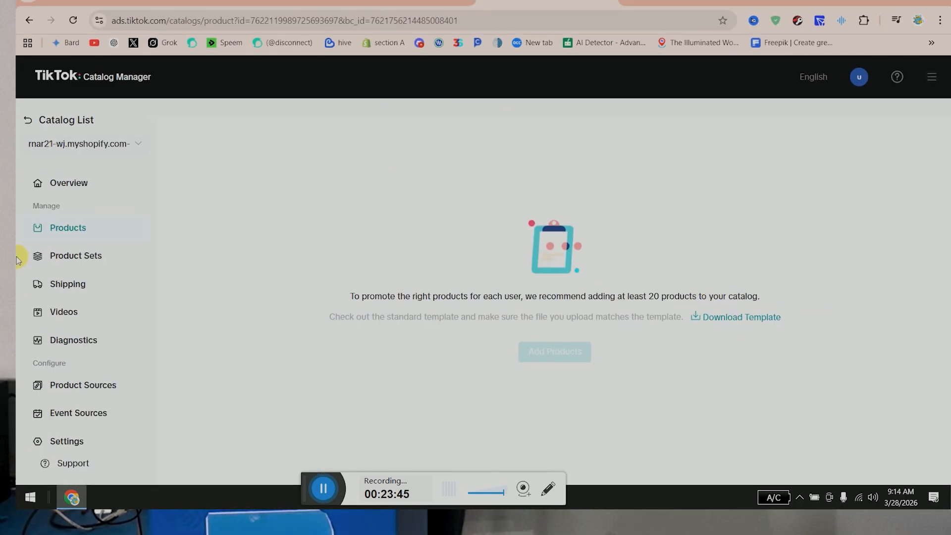
left_click(112, 183)
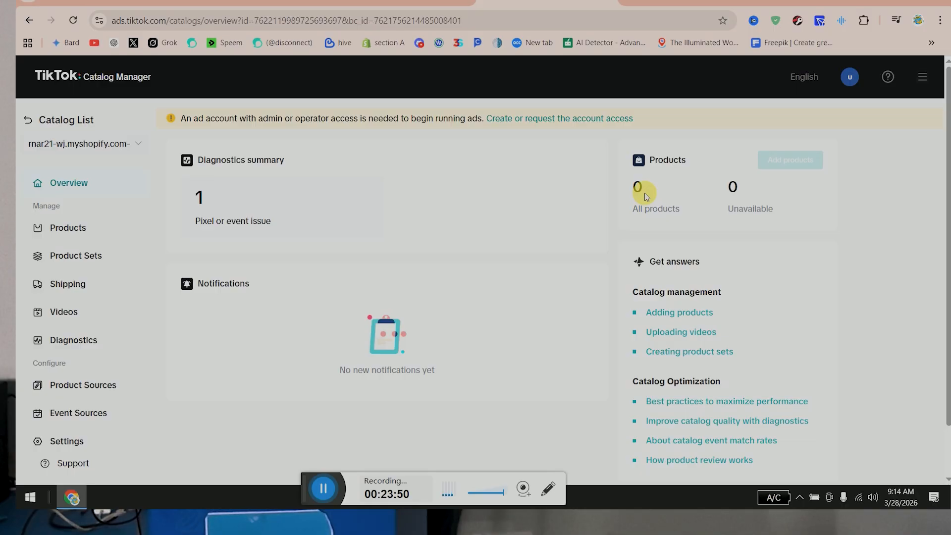
mouse_move(272, 221)
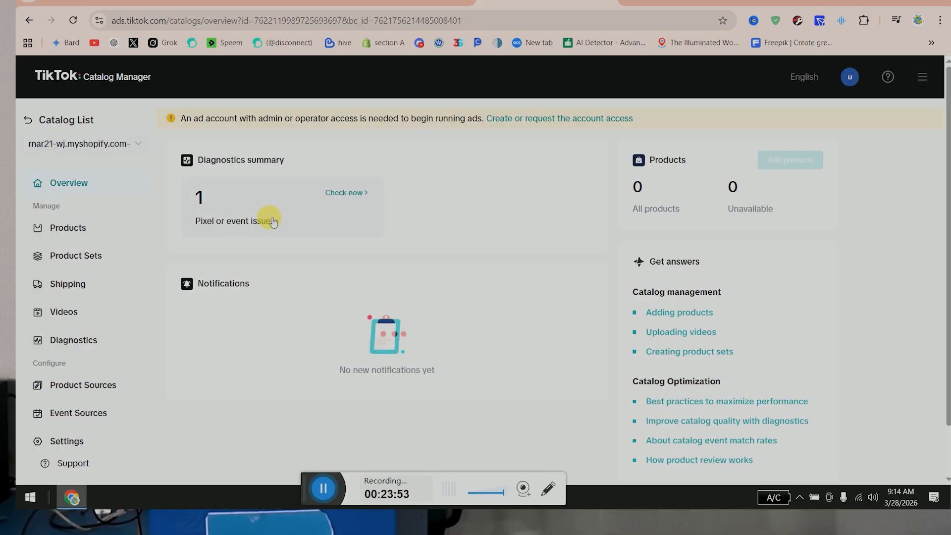
left_click(58, 87)
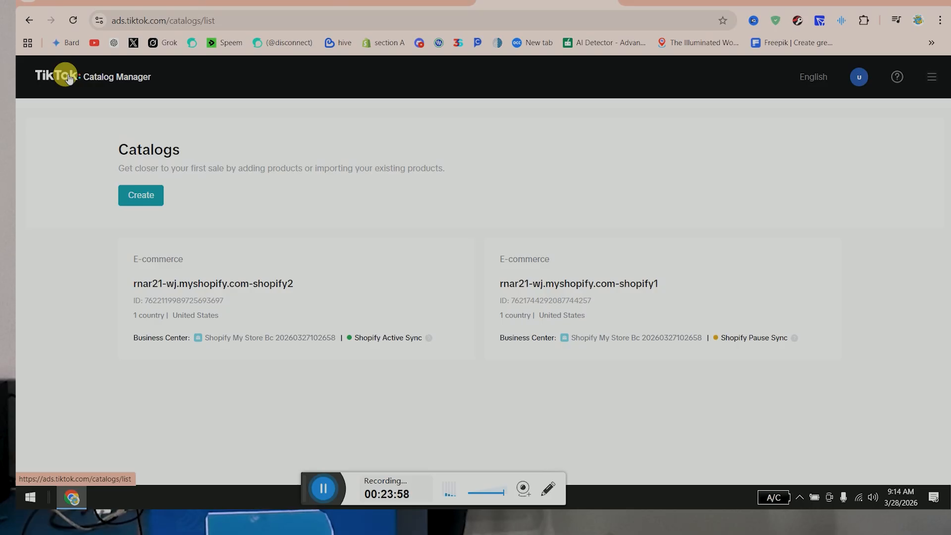
left_click(30, 21)
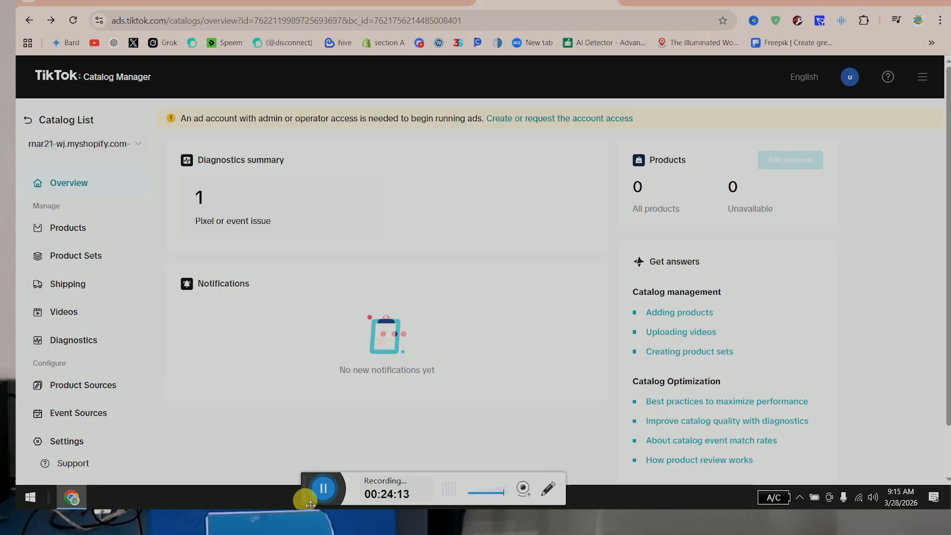
Return to the TikTok app in Shopify and review the product sync section and autogenerated campaign.
key("ctrl+shift+Tab")
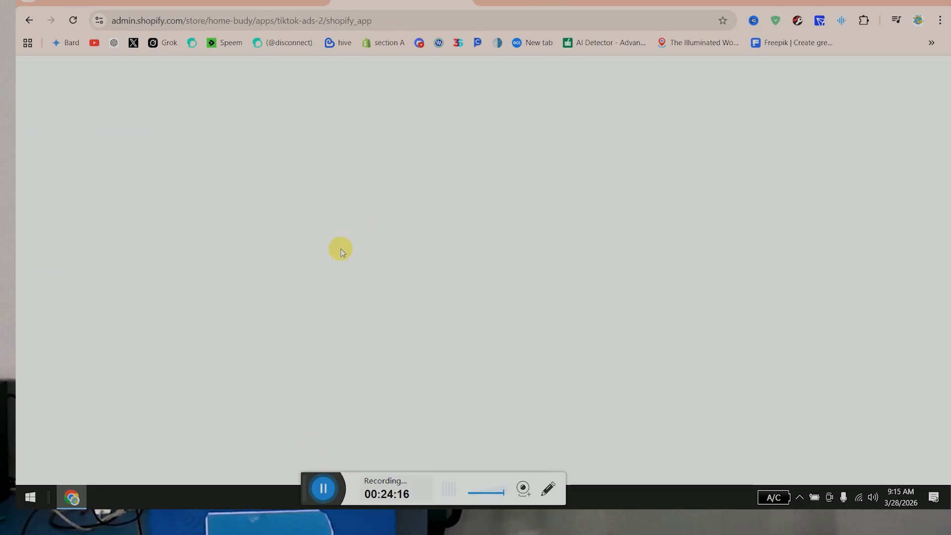
scroll(555, 270, "down", 3)
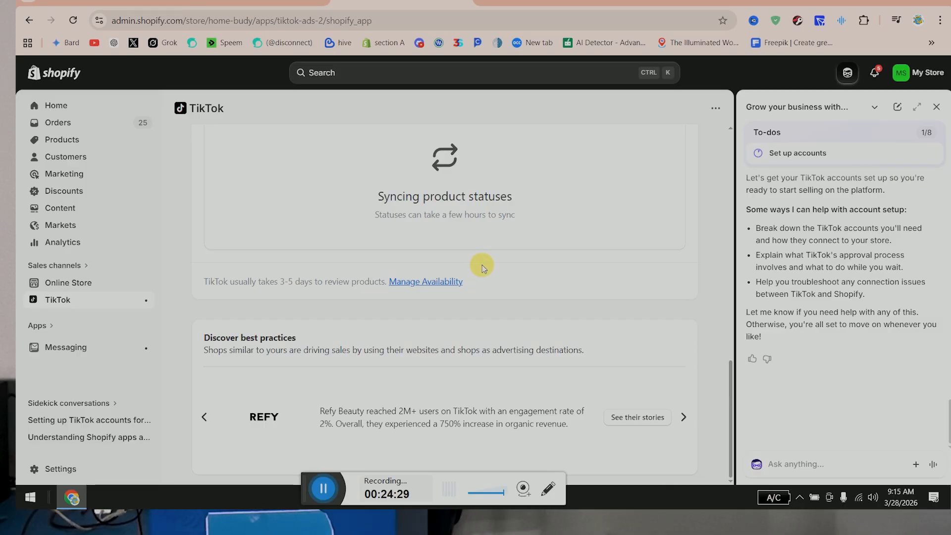
scroll(482, 268, "up", 10)
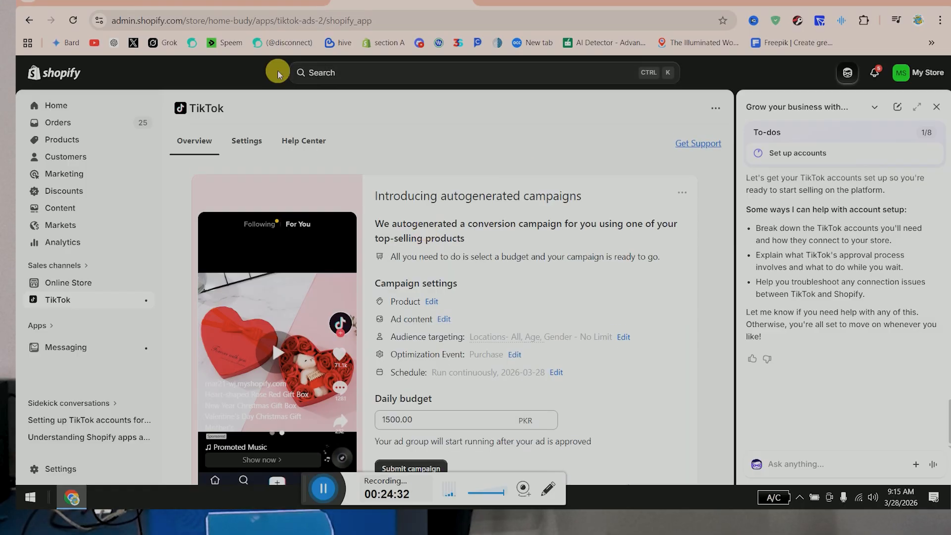
Review the TikTok Ads account and payment settings, and start creating a new TikTok campaign.
left_click(236, 141)
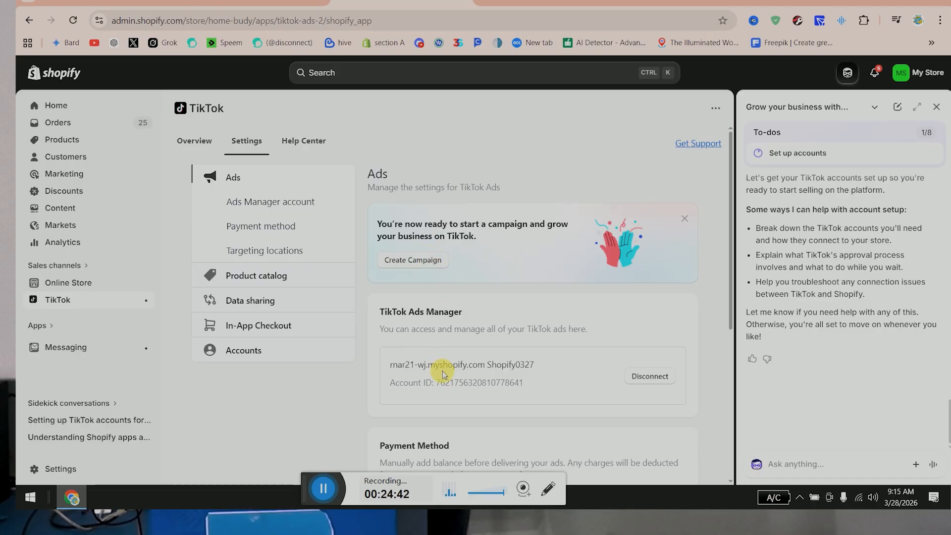
scroll(444, 374, "down", 3)
scroll(490, 331, "down", 1)
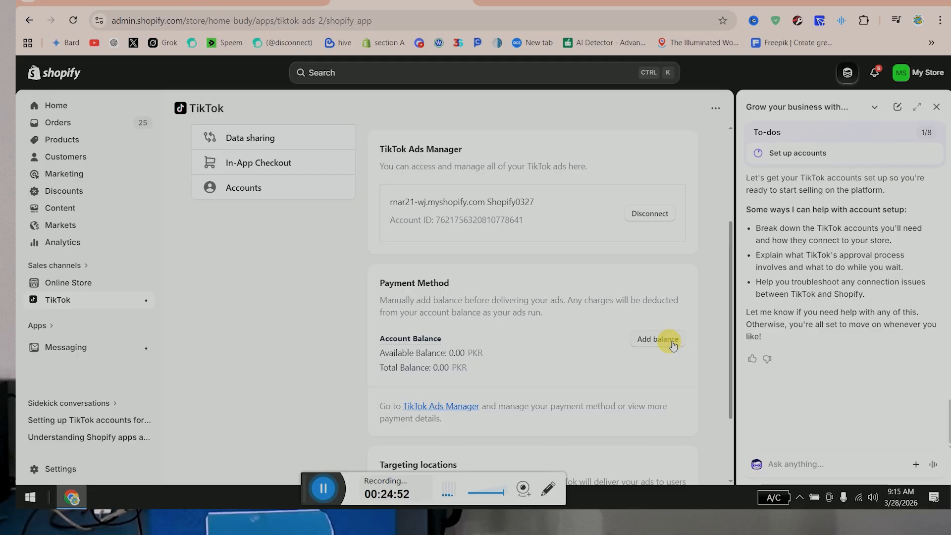
scroll(658, 342, "up", 4)
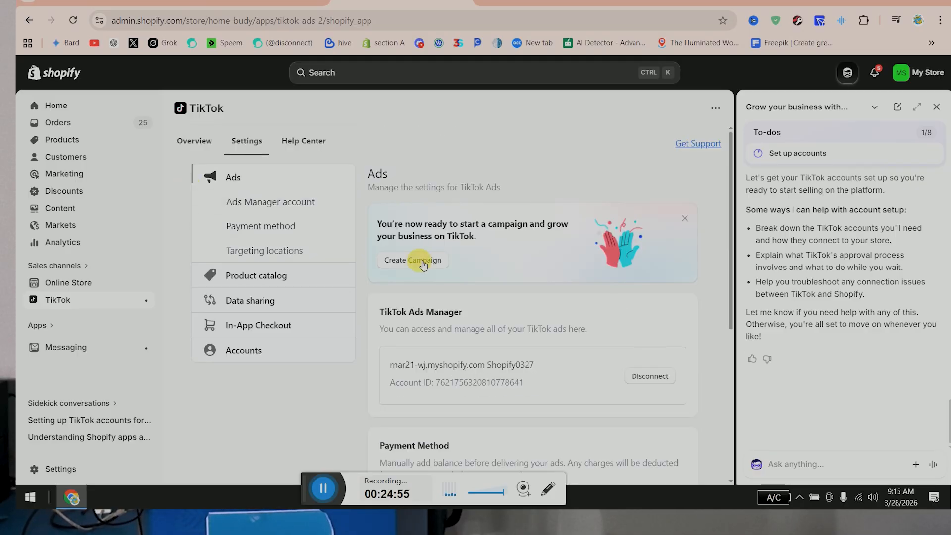
left_click(421, 261)
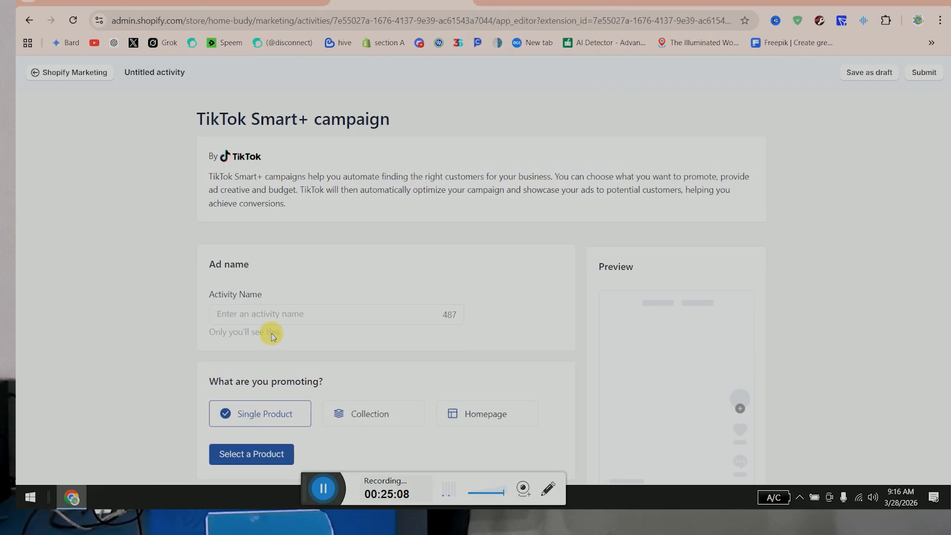
Look over the TikTok Smart+ campaign form's ad name, promotion type and ad creation sections.
scroll(520, 261, "down", 2)
scroll(400, 269, "up", 2)
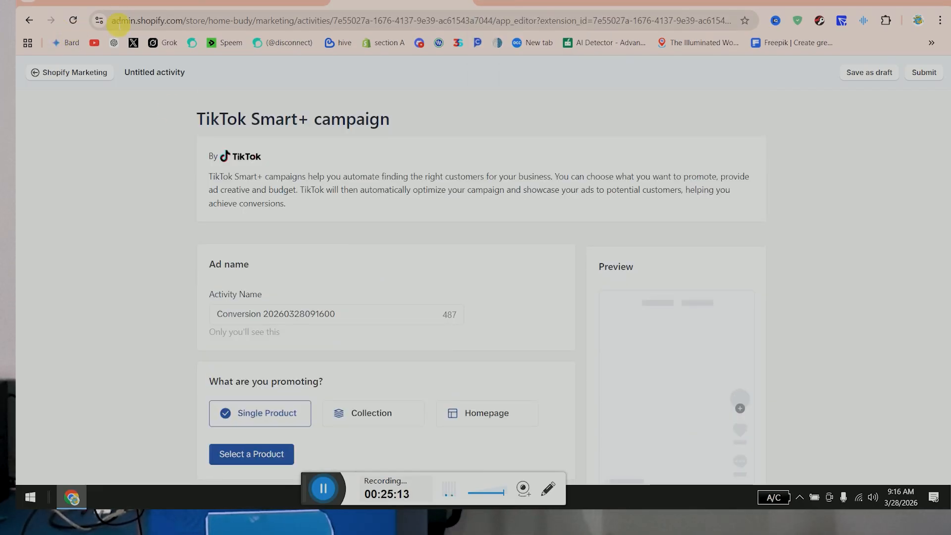
left_click(146, 22)
left_click_drag(146, 25, 176, 25)
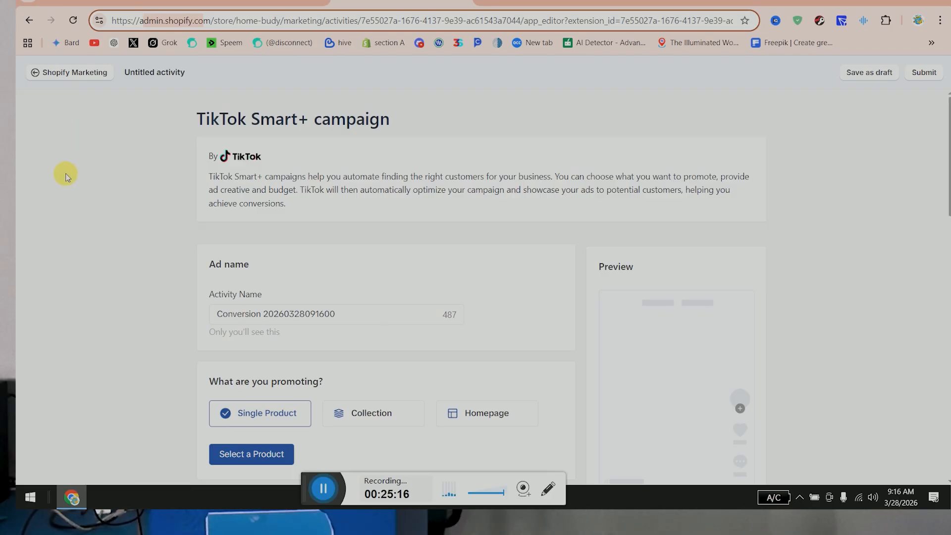
left_click(371, 320)
scroll(452, 307, "down", 5)
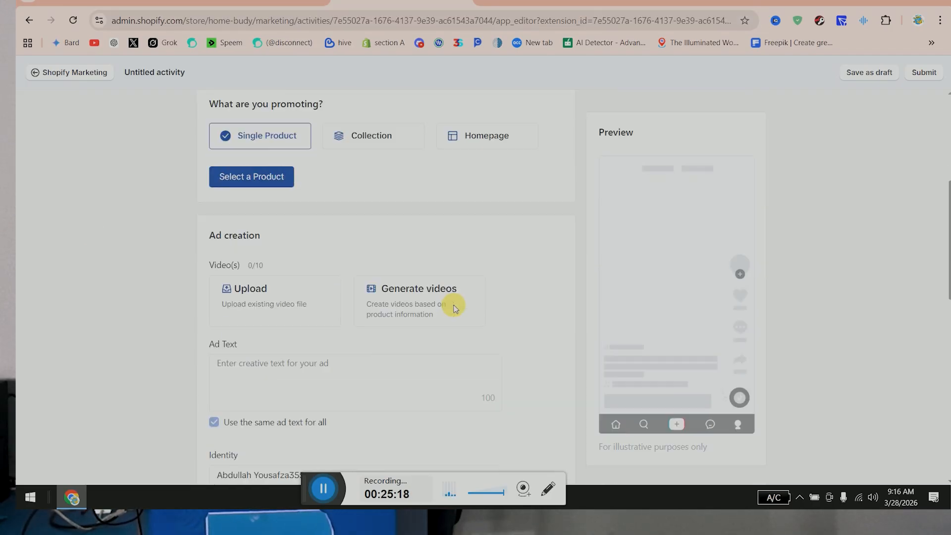
scroll(171, 342, "up", 1)
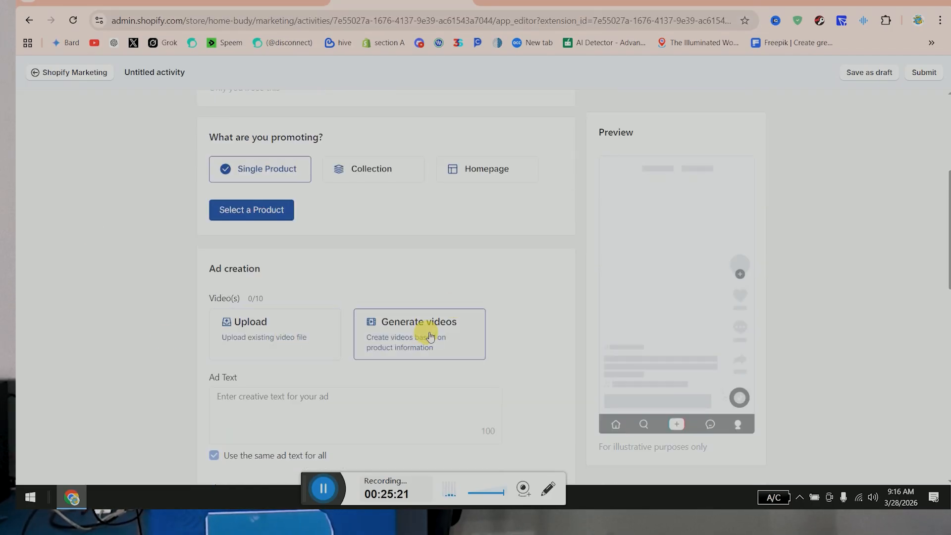
Choose Golden Floral Nikah Pen – Luxury Wedding Signing Pen as the single product promoted by the campaign.
left_click(415, 339)
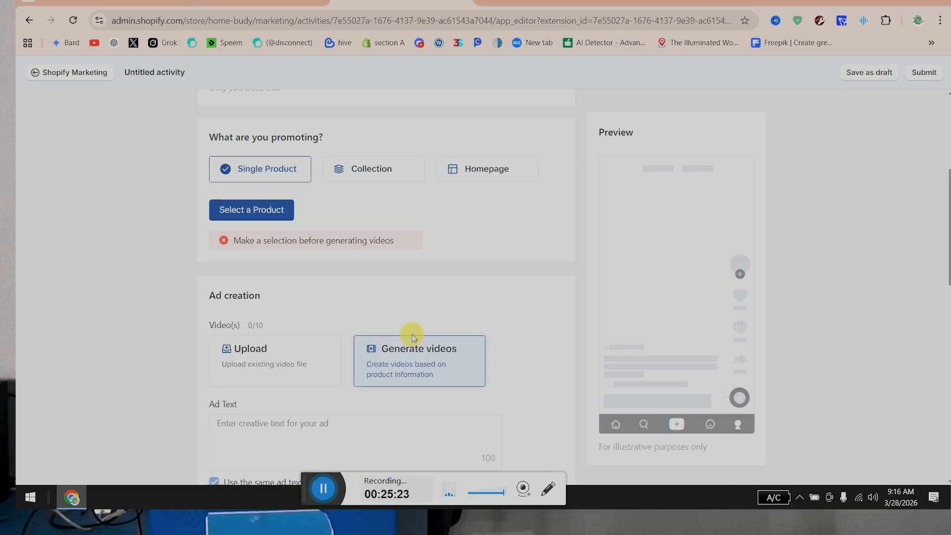
left_click(276, 210)
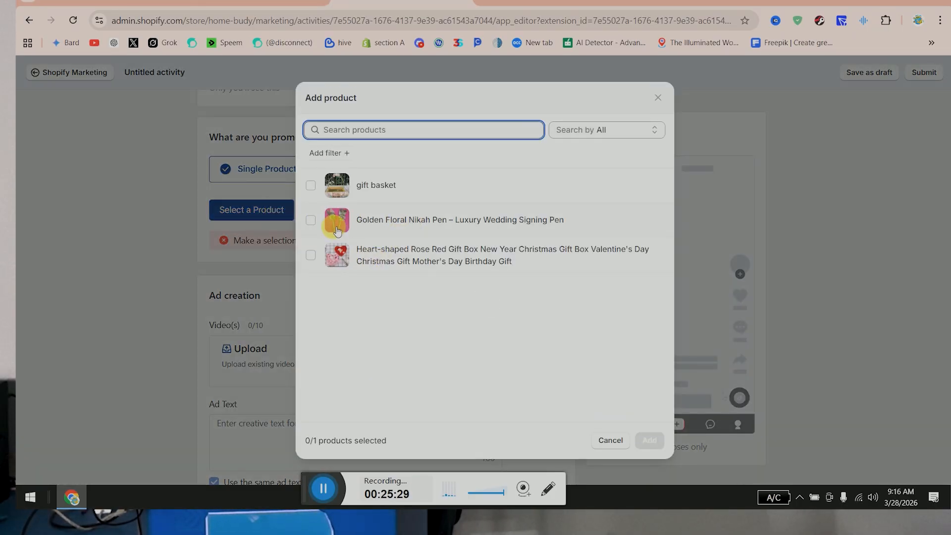
left_click(337, 220)
left_click(646, 439)
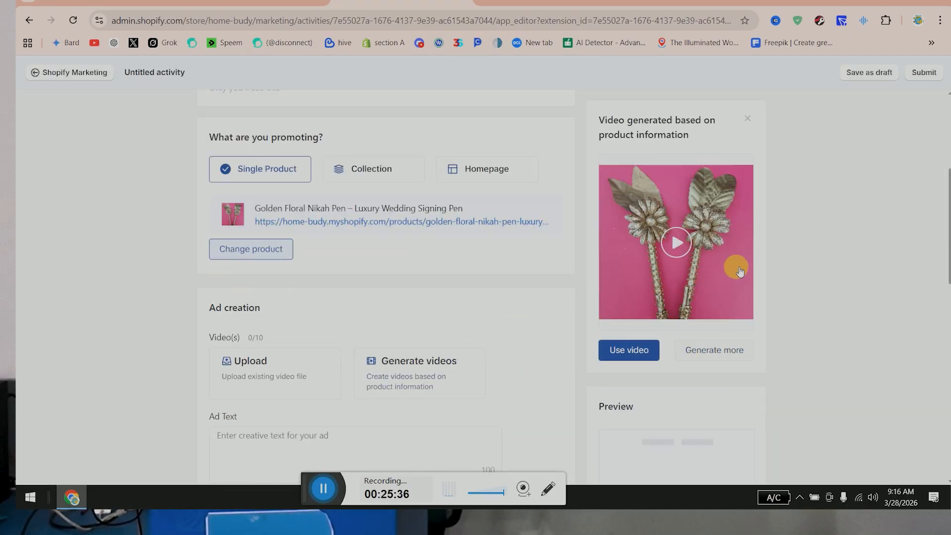
Preview the suggested product video, then generate further ad videos and preview the first of them.
left_click(672, 242)
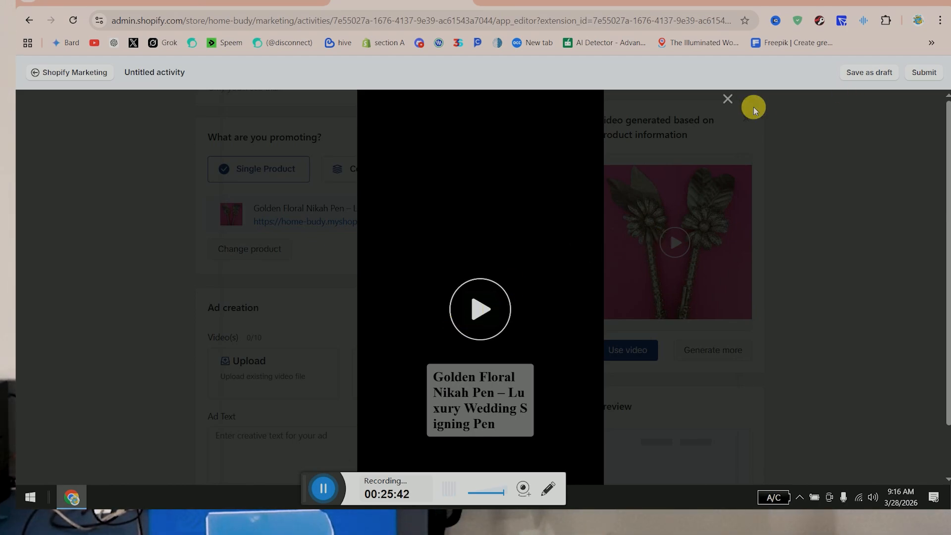
left_click(727, 98)
left_click(397, 372)
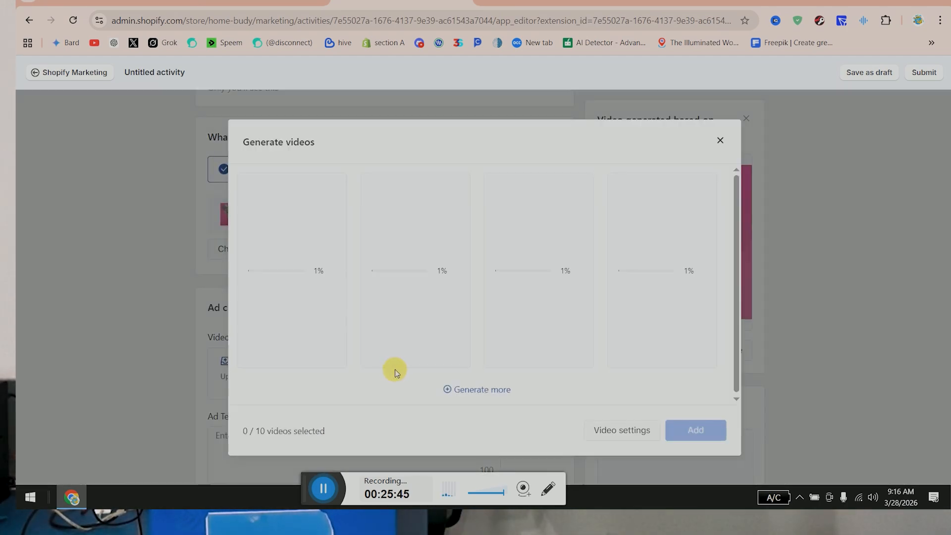
left_click(339, 266)
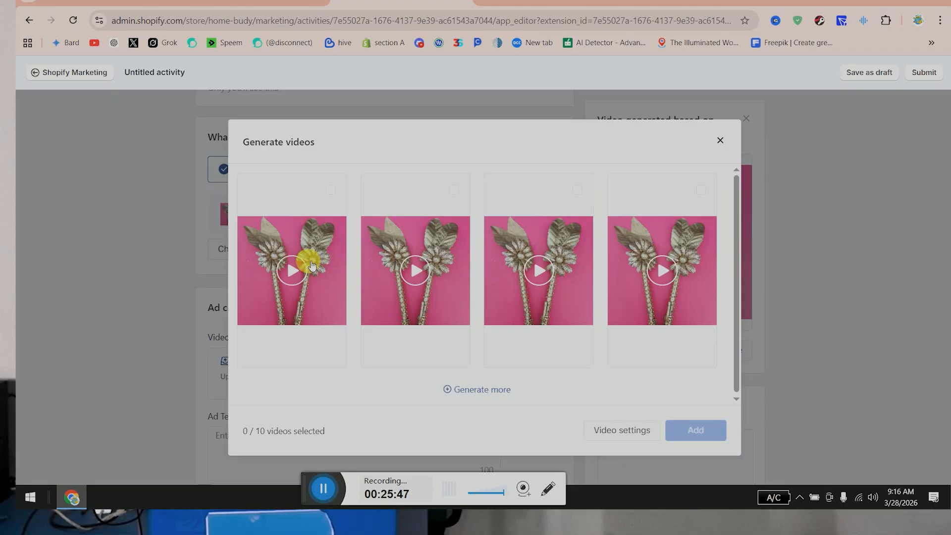
left_click(292, 272)
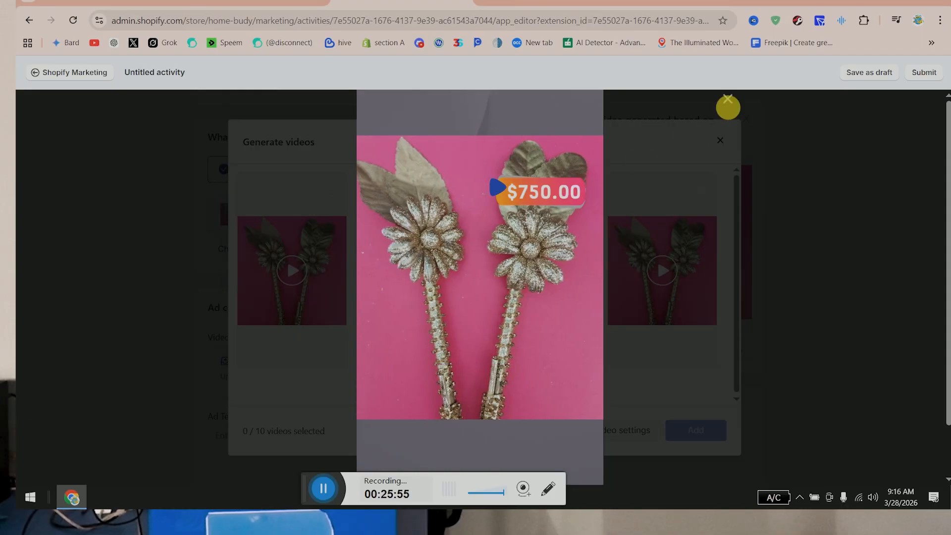
left_click(728, 105)
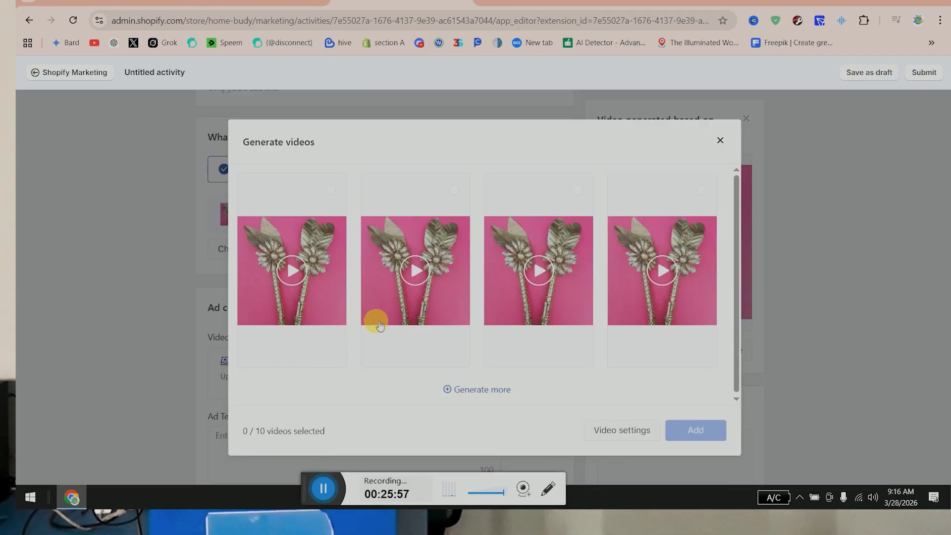
Preview the second generated video, exit video generation without adding any, and look over the campaign's identity and targeting settings.
left_click(415, 274)
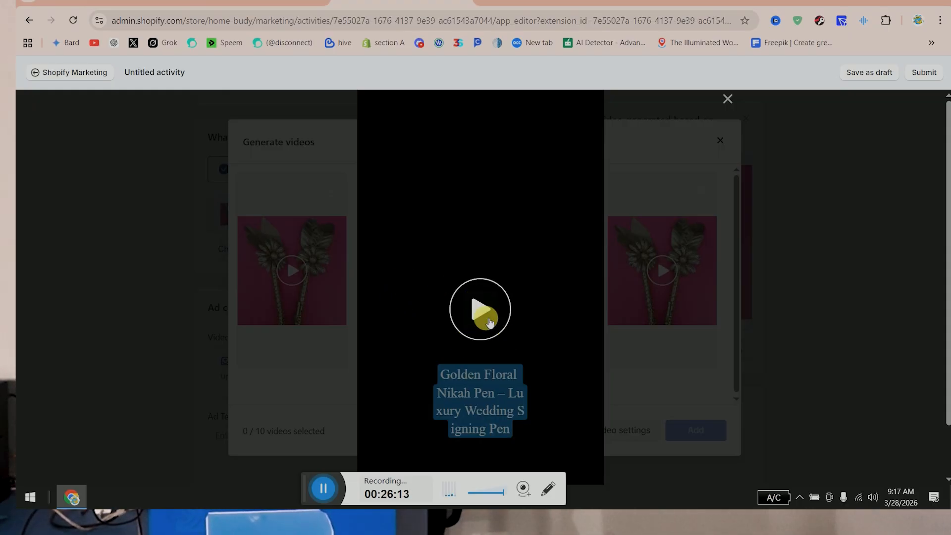
left_click(726, 99)
left_click(420, 277)
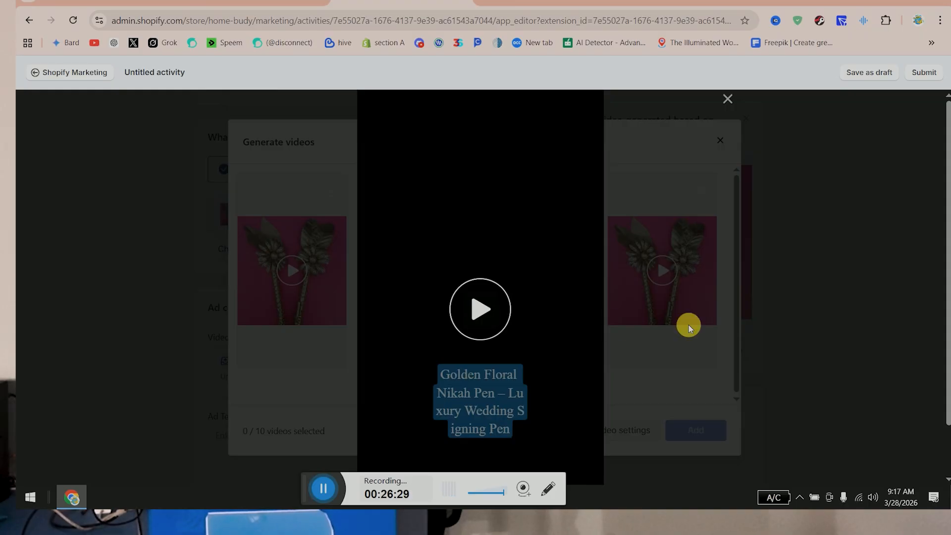
left_click(736, 98)
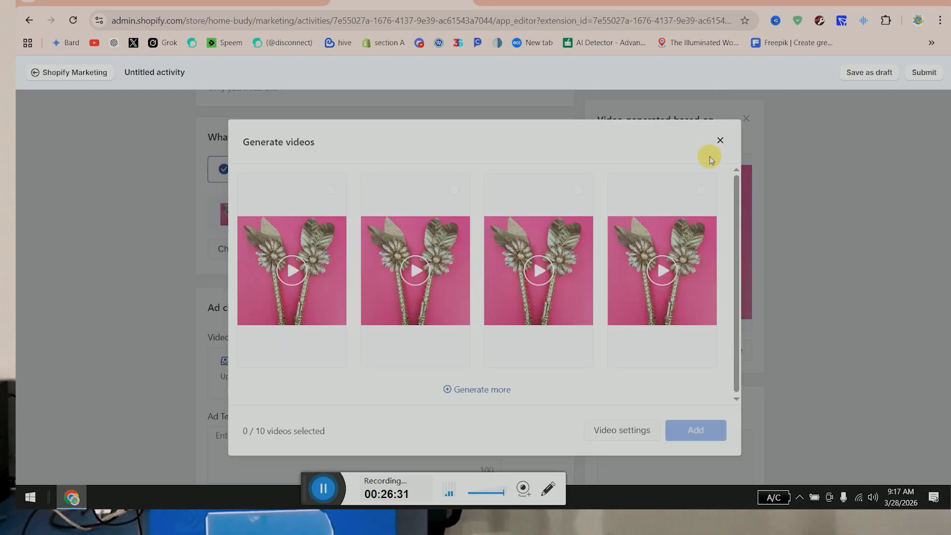
left_click(720, 141)
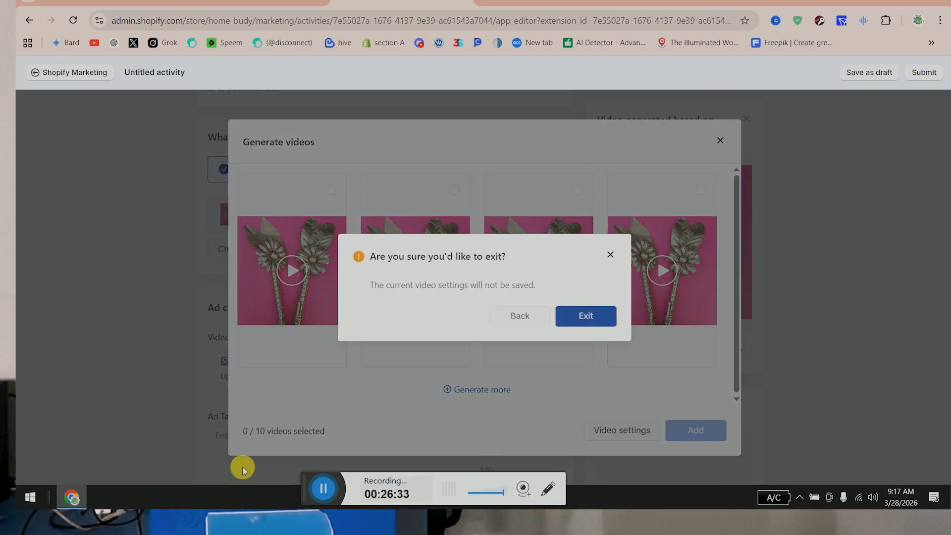
left_click(585, 316)
scroll(371, 312, "down", 12)
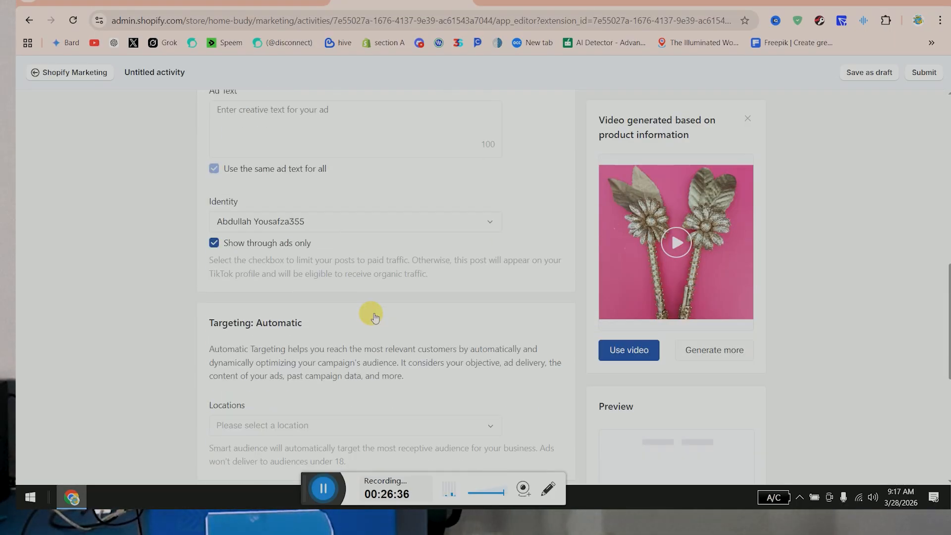
scroll(327, 363, "up", 15)
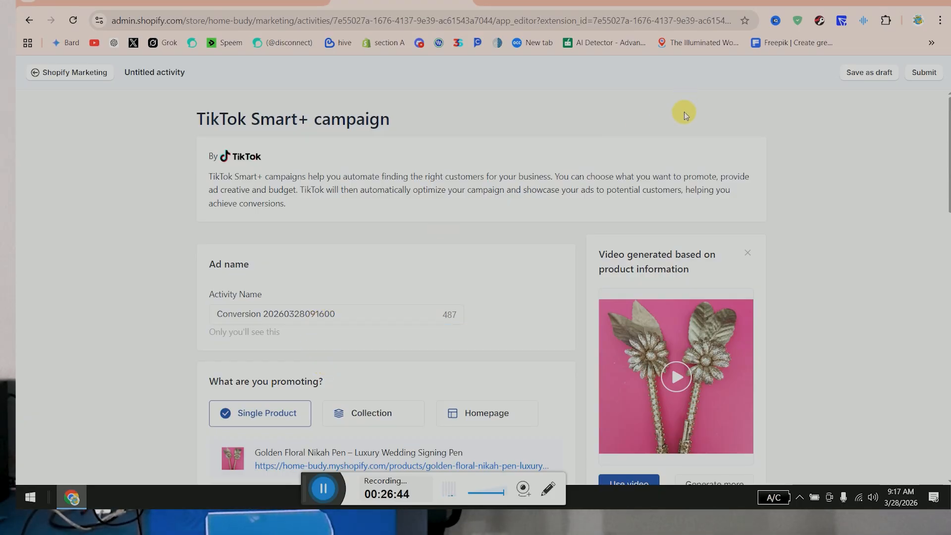
Go to the TikTok for Business home page at ads.tiktok.com, log in and open the store's Ads Manager account.
left_click(515, 3)
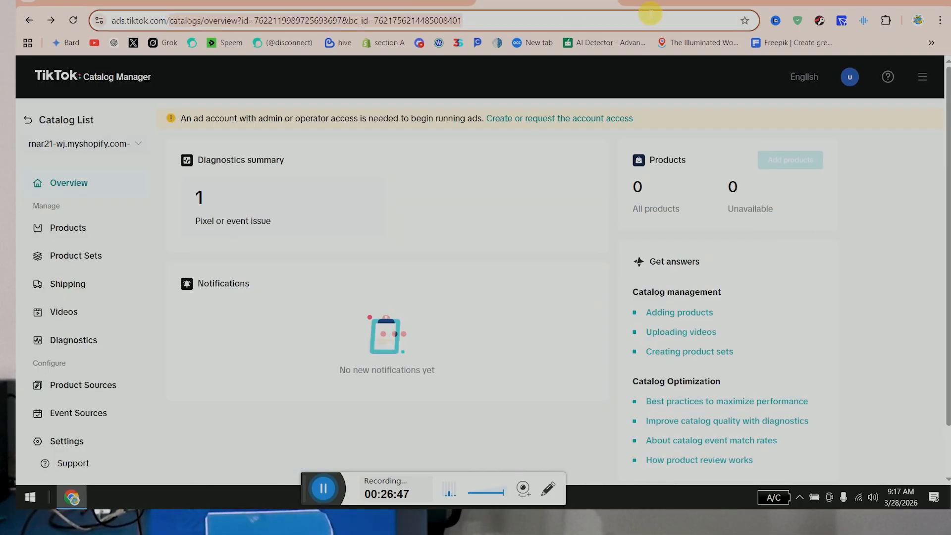
key("BackSpace")
key("Return")
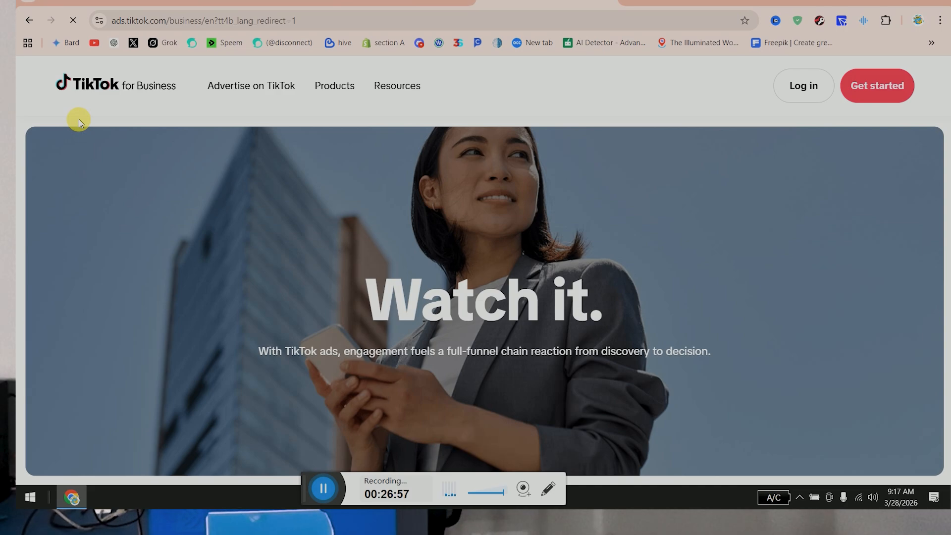
left_click(792, 93)
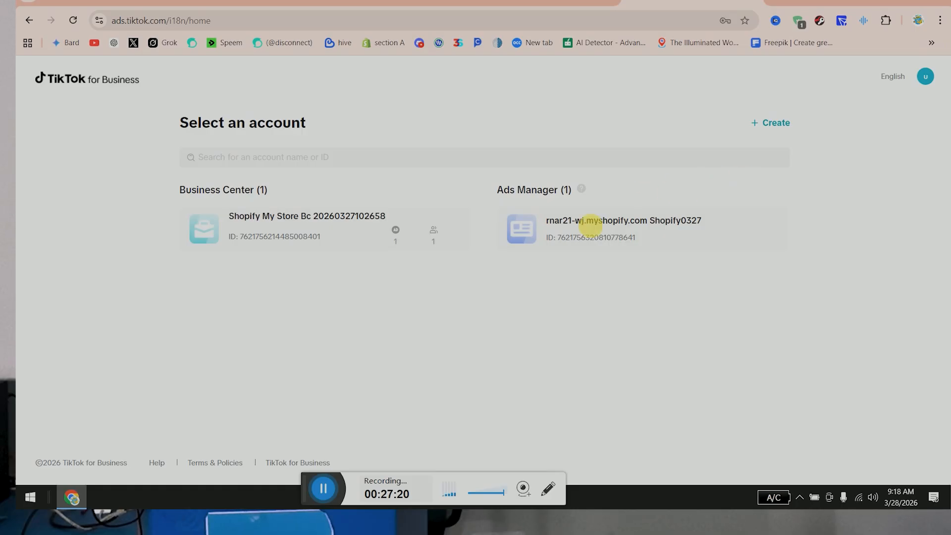
left_click(562, 249)
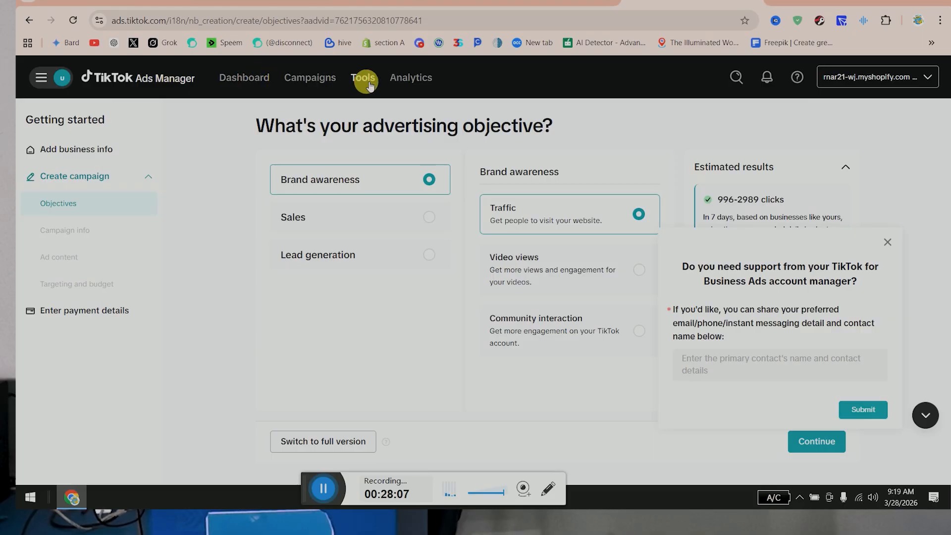
Open the Keyword planner in TikTok Ads Manager, leaving the campaign creation page without saving.
mouse_move(369, 85)
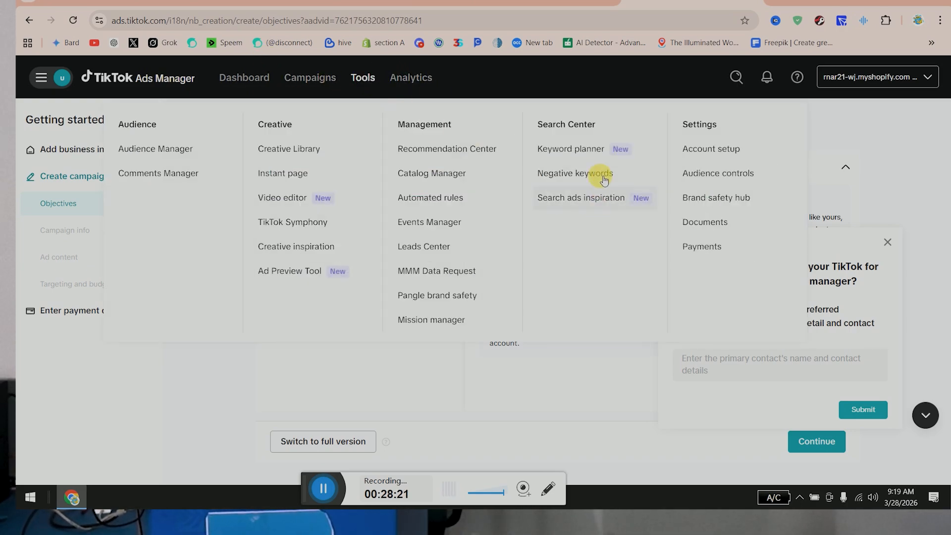
left_click(586, 153)
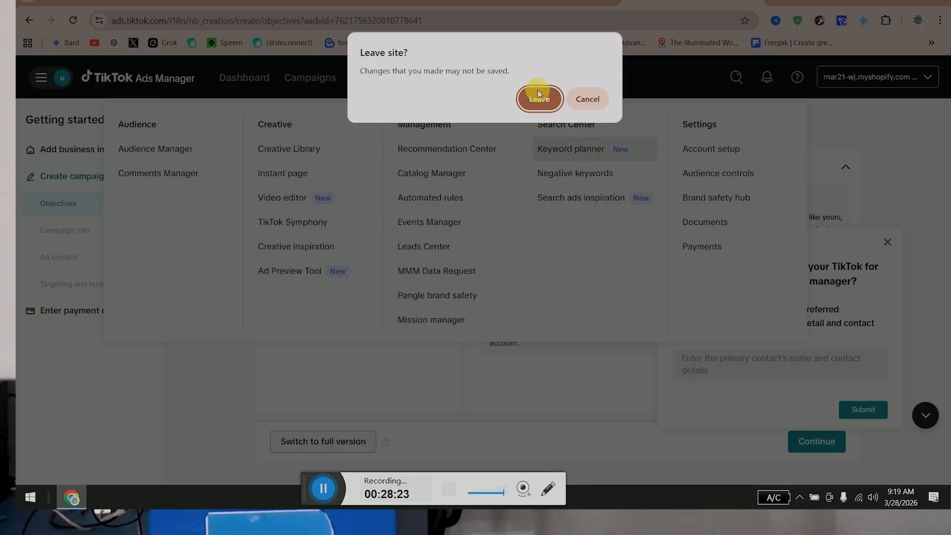
left_click(526, 107)
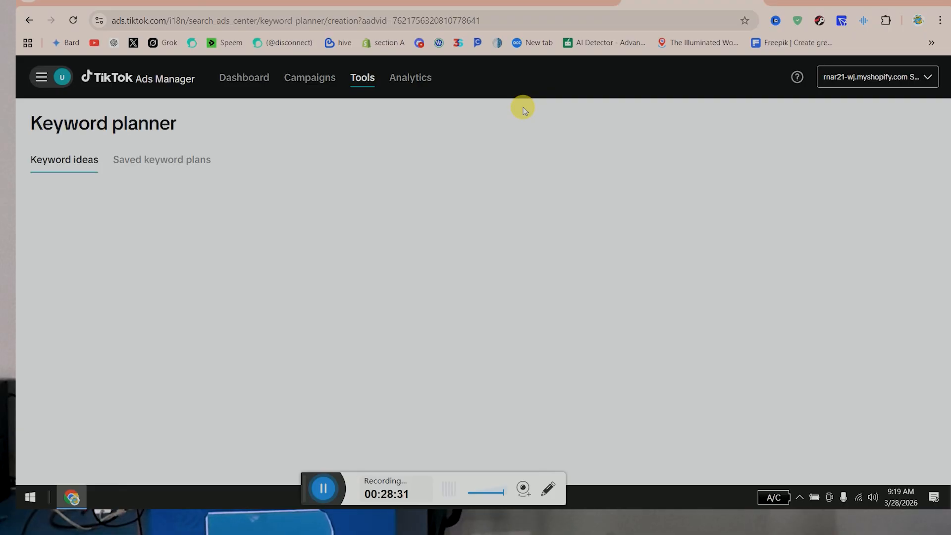
Return to the Smart+ campaign in Shopify, open the promoted product's store page and select its full title for copying.
left_click(160, 2)
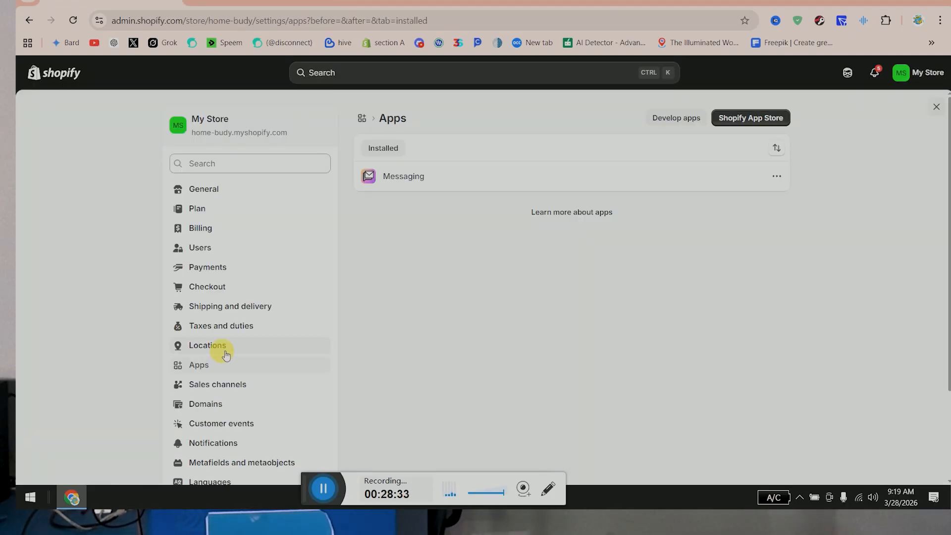
left_click(402, 2)
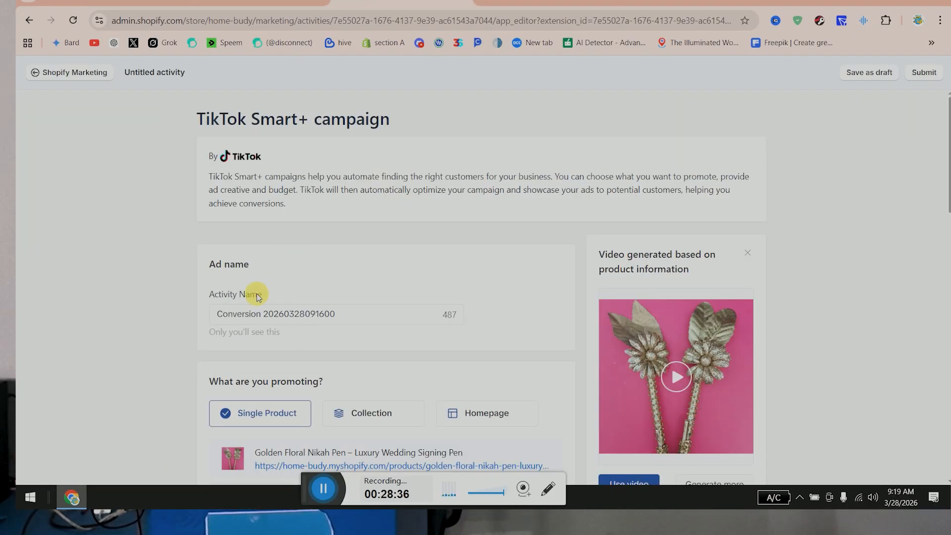
scroll(388, 323, "down", 3)
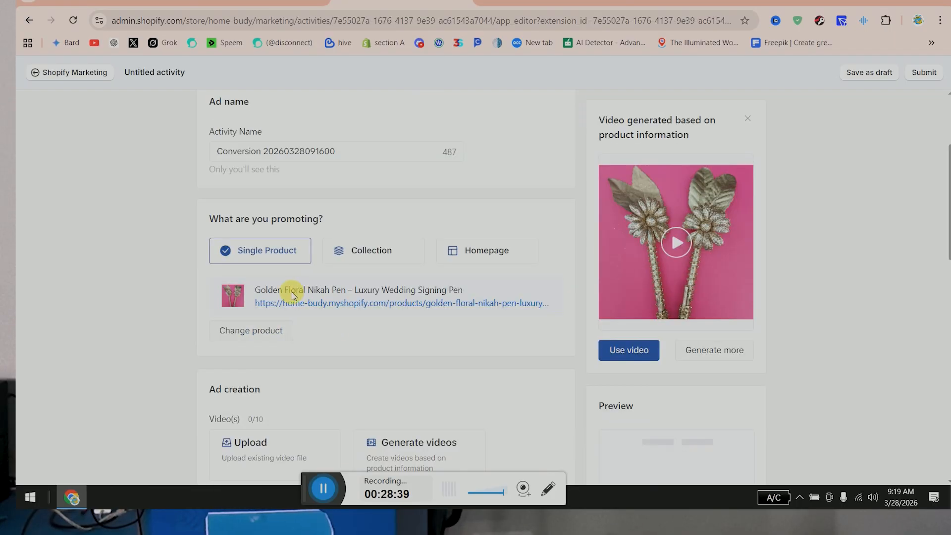
left_click(329, 299)
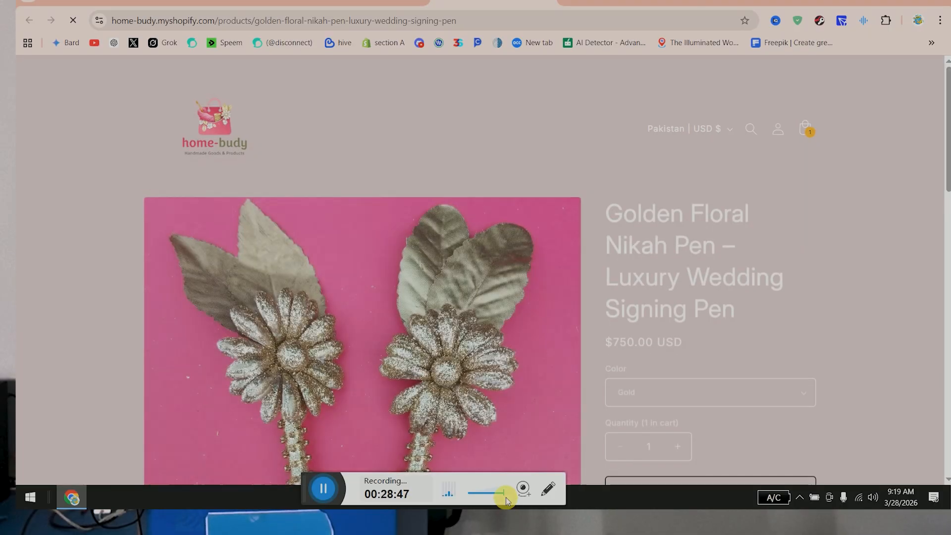
left_click_drag(743, 324, 594, 210)
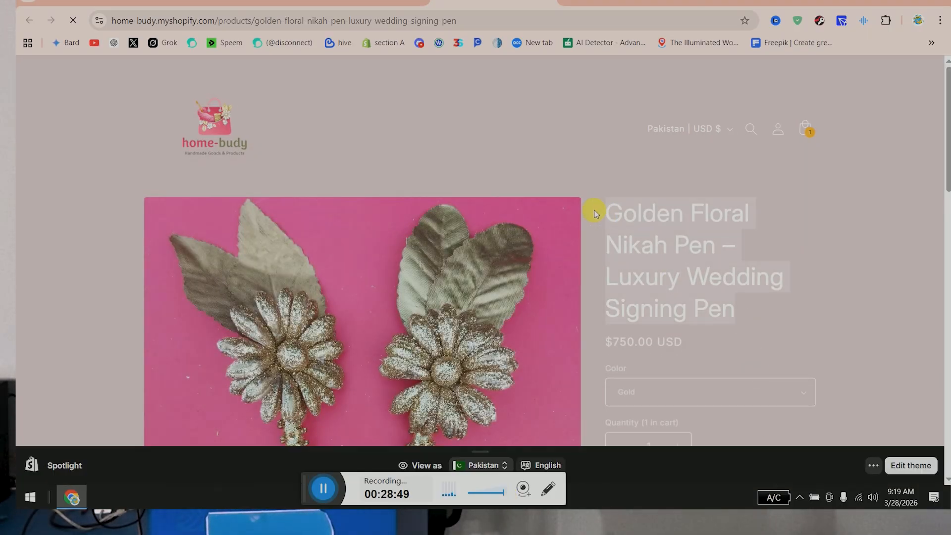
In the Keyword planner, discover keywords for "golden floral nikah pen – luxury wedding signing pen" and dismiss the account manager support form.
key("ctrl+Tab")
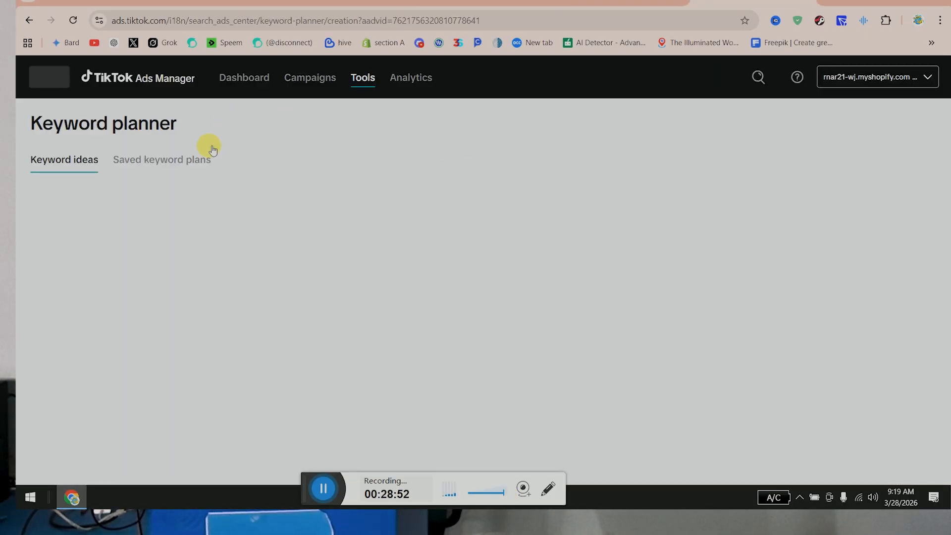
left_click(212, 308)
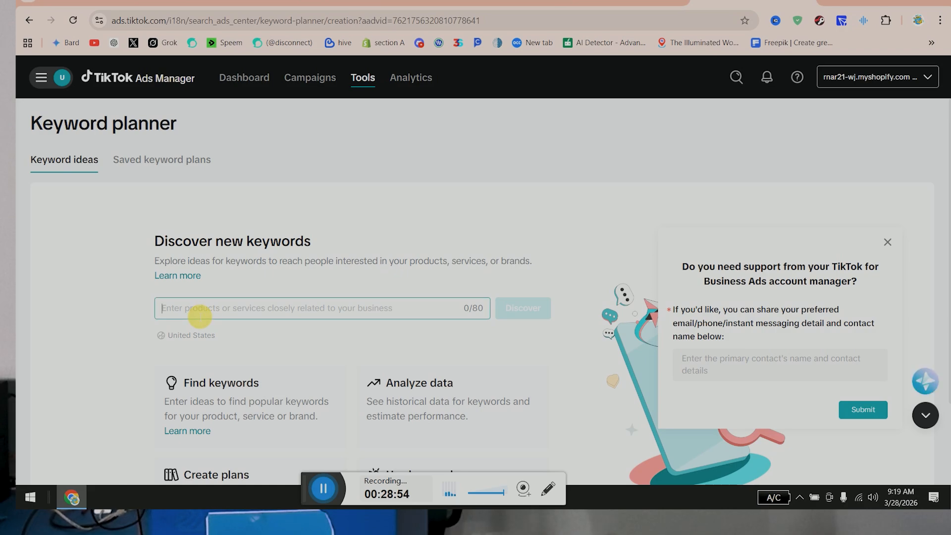
type("golden floral nikah pen – luxury wedding signing pen")
left_click(518, 308)
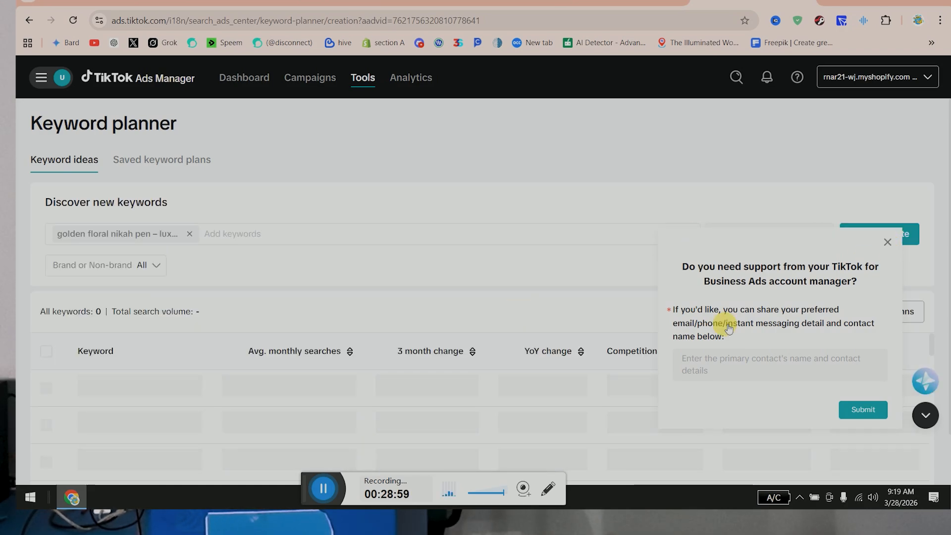
left_click(887, 241)
Examine the keyword ideas for "mobile", including monthly searches, trend changes, competition and estimated CPC.
scroll(892, 238, "down", 2)
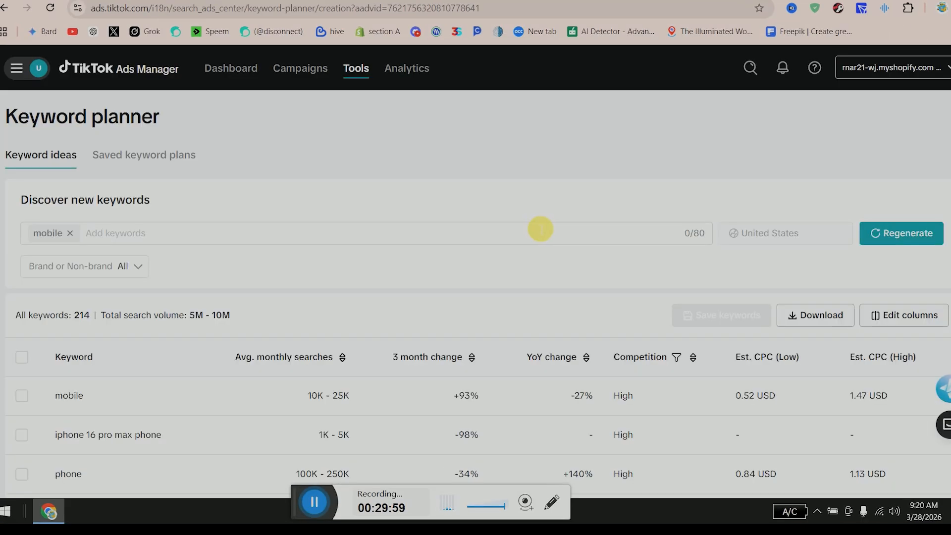
scroll(354, 290, "down", 2)
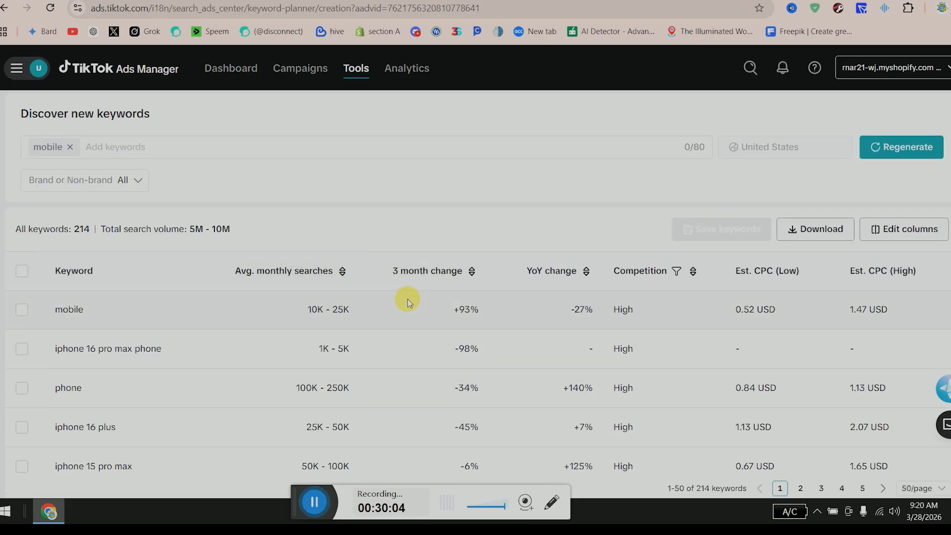
Examine the three-month change figures and the further keyword ideas in the "mobile" results.
mouse_move(412, 278)
left_click_drag(471, 313, 423, 310)
left_click(481, 325)
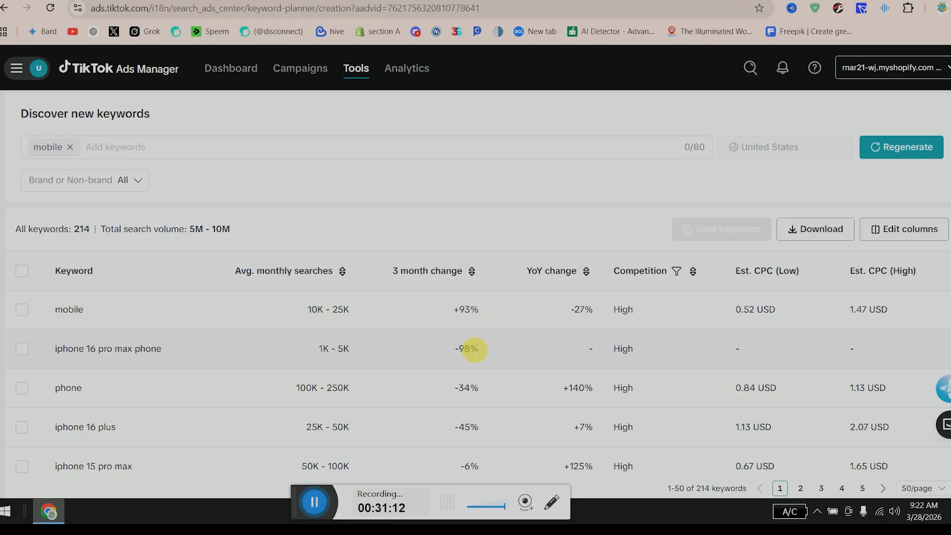
scroll(431, 322, "down", 5)
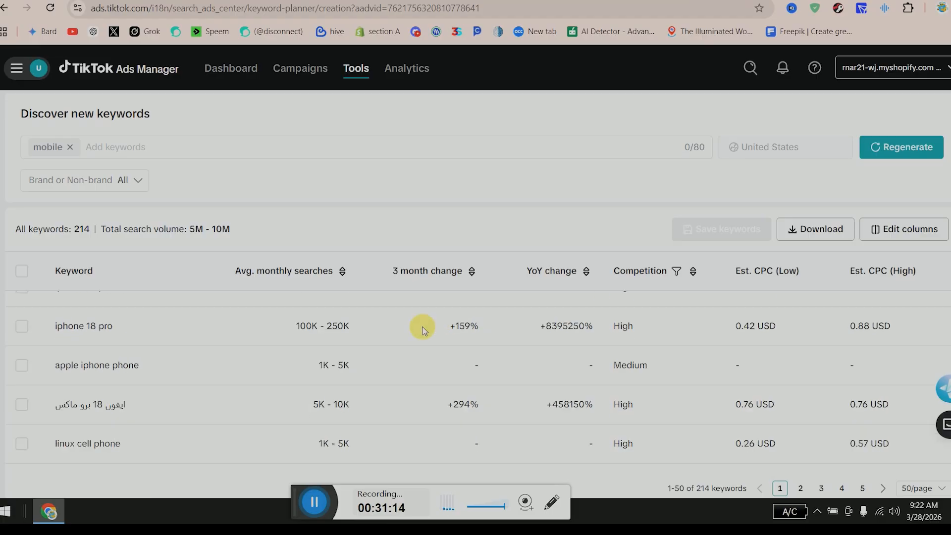
Remove the "mobile" keyword and discover new keyword ideas for "bangels" instead.
left_click(69, 147)
left_click(154, 230)
type("ei")
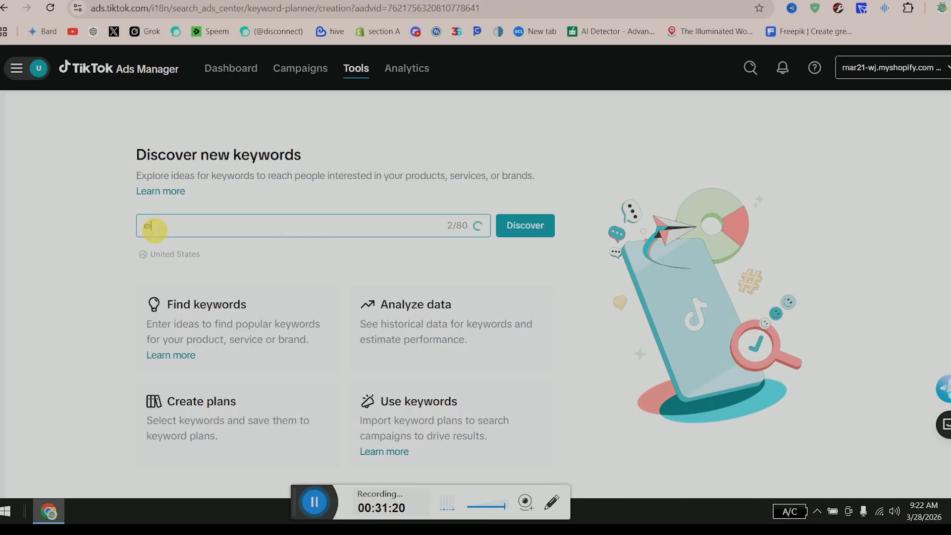
key("BackSpace")
key("BackSpace")
key("BackSpace")
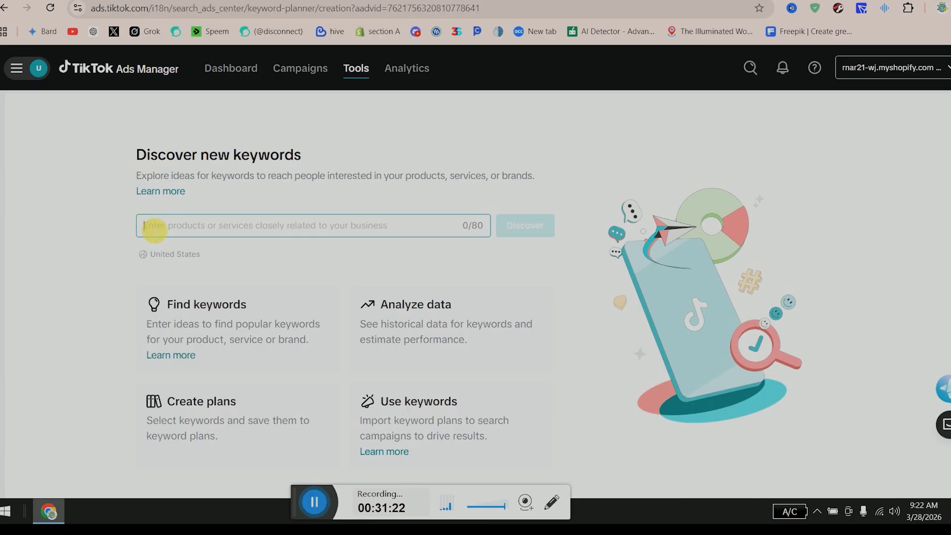
type("bangl")
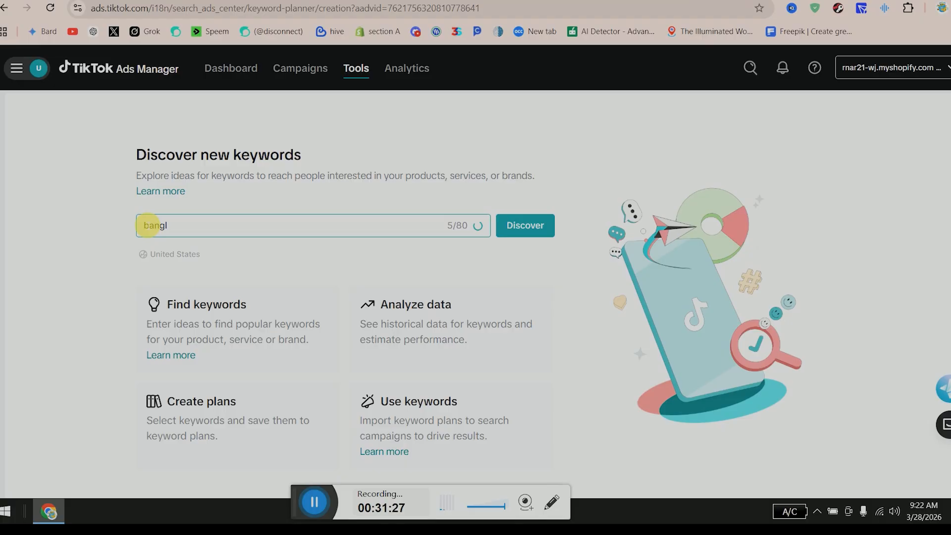
key("BackSpace")
type("els")
key("Return")
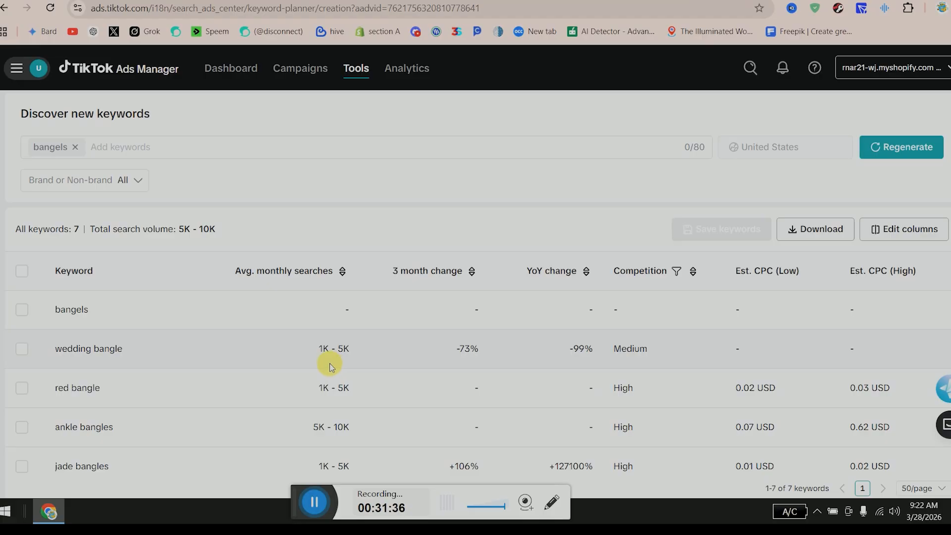
Examine the keyword ideas for "bangels", comparing monthly searches, three-month and yearly changes, competition and estimated CPC.
scroll(331, 366, "down", 2)
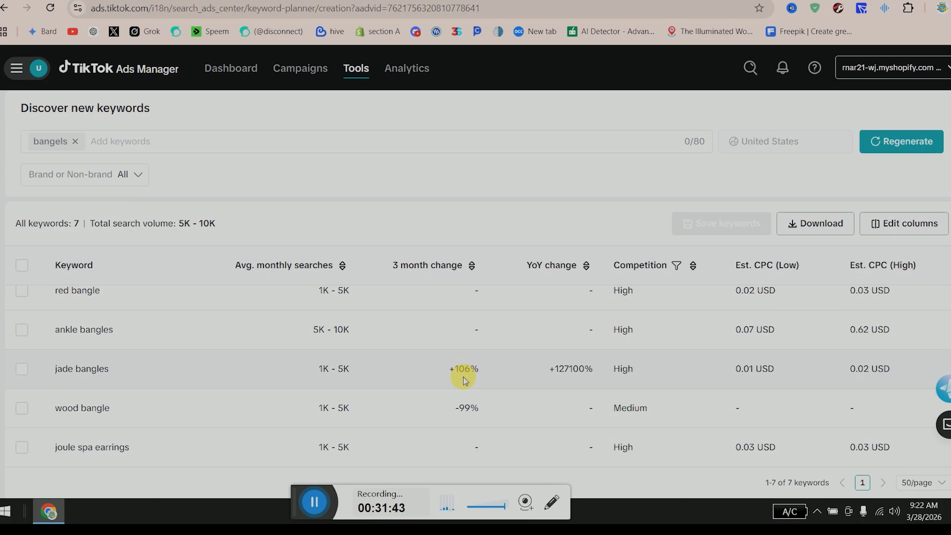
scroll(463, 376, "up", 5)
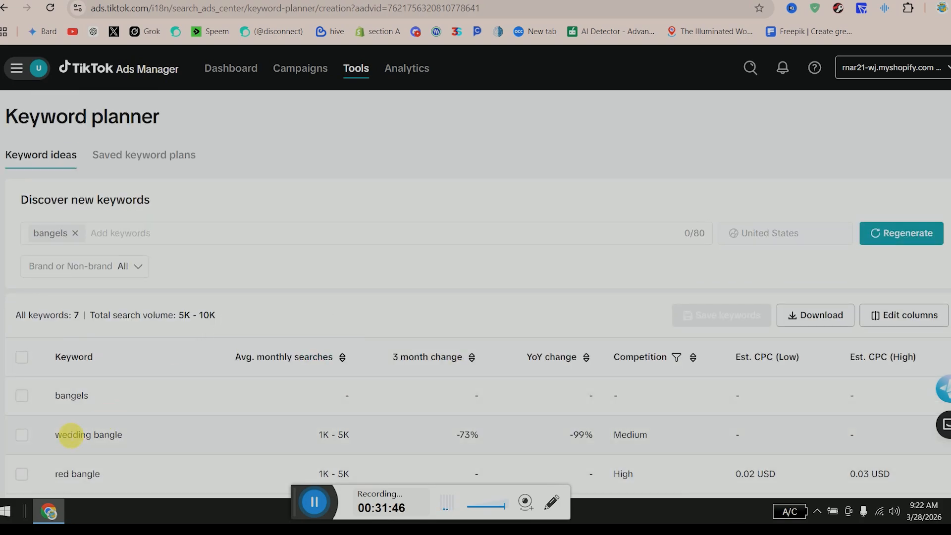
scroll(72, 439, "down", 2)
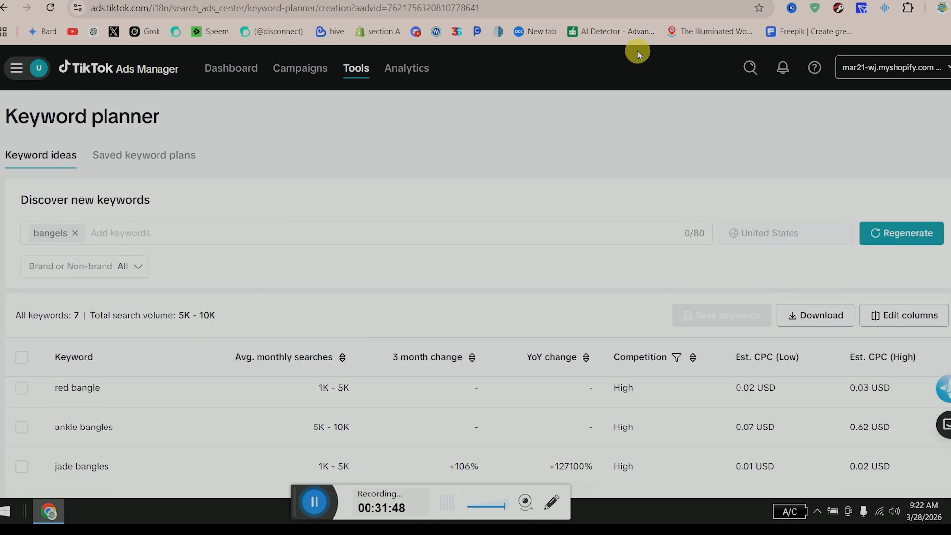
left_click_drag(569, 1, 715, 1)
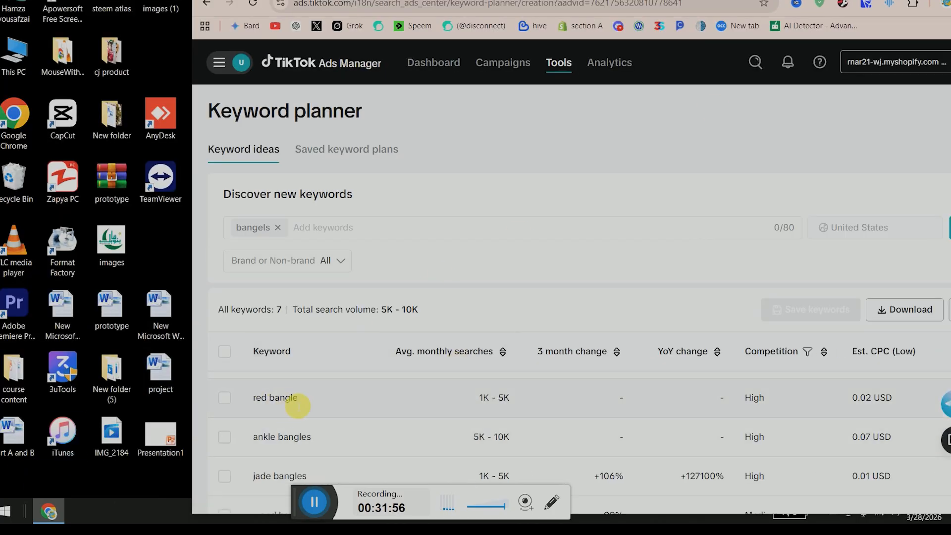
scroll(297, 404, "down", 2)
scroll(285, 347, "down", 1)
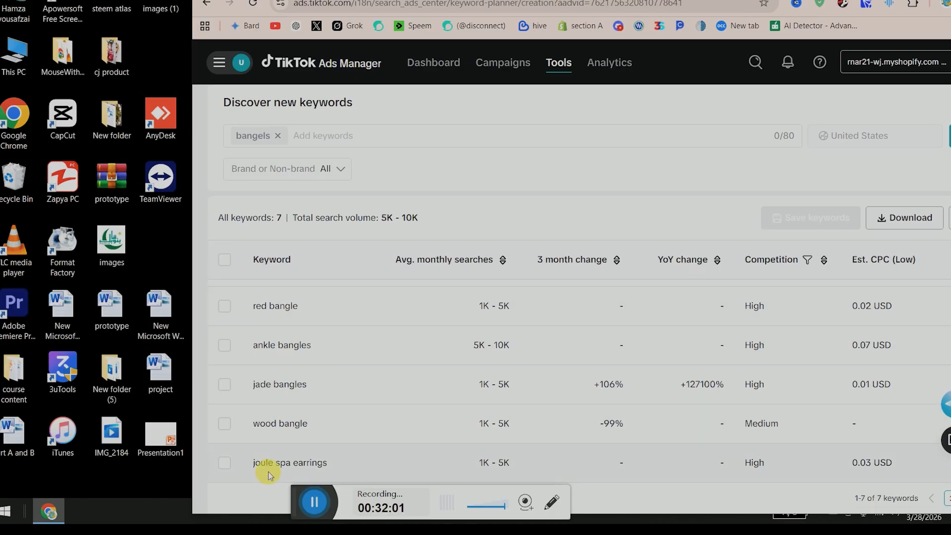
scroll(411, 337, "up", 2)
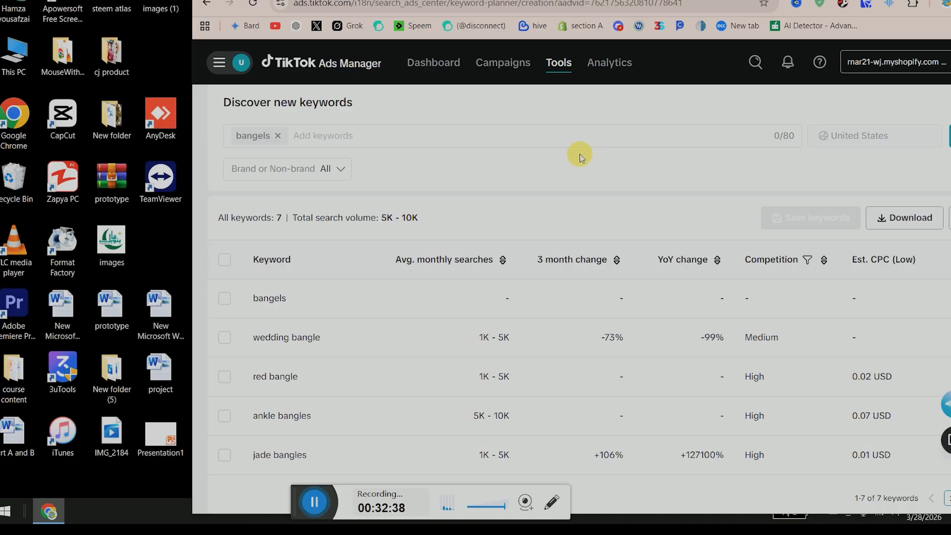
Open the TikTok Ads Manager page at tiktok.com/business/en/solutions/ads-manager in a new browser tab.
key("ctrl+t")
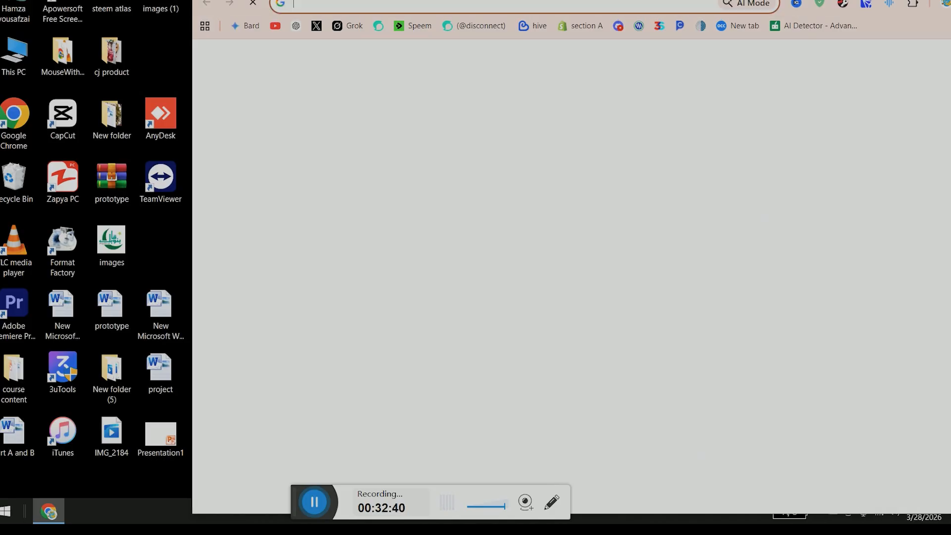
left_click(349, 6)
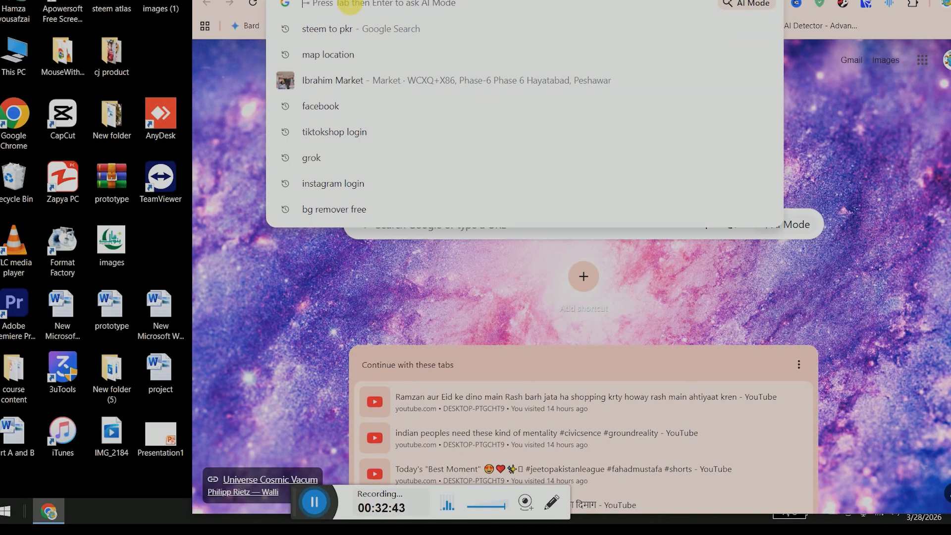
type("tiktok.com/business/en/solutions/ads-manager")
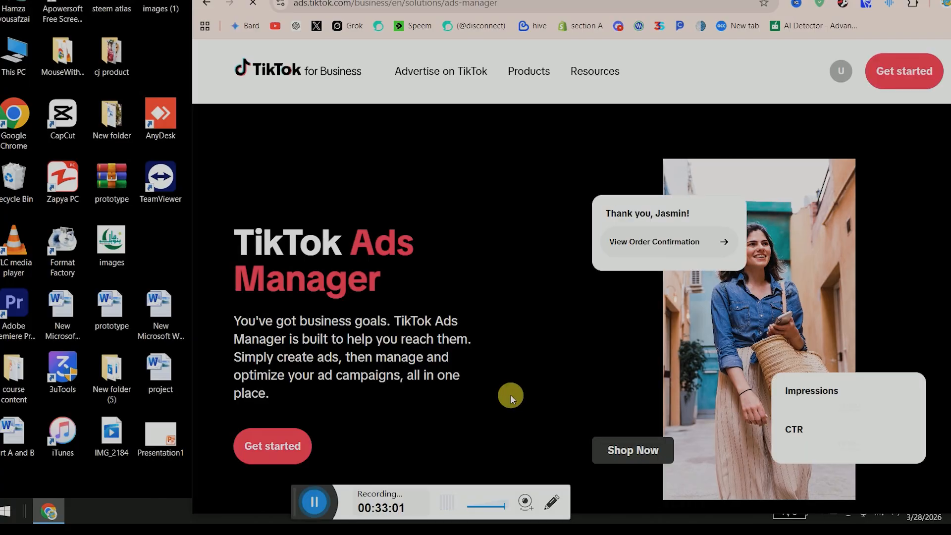
left_click(317, 503)
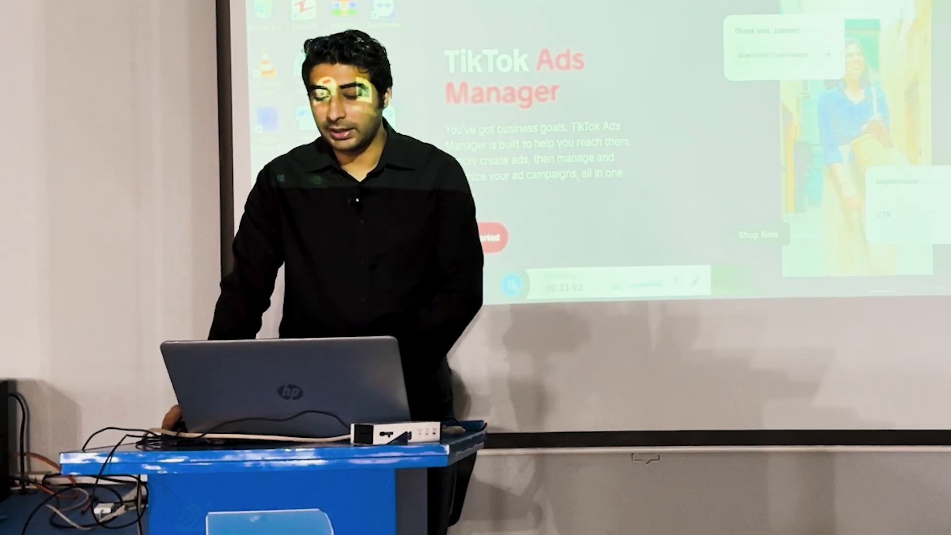